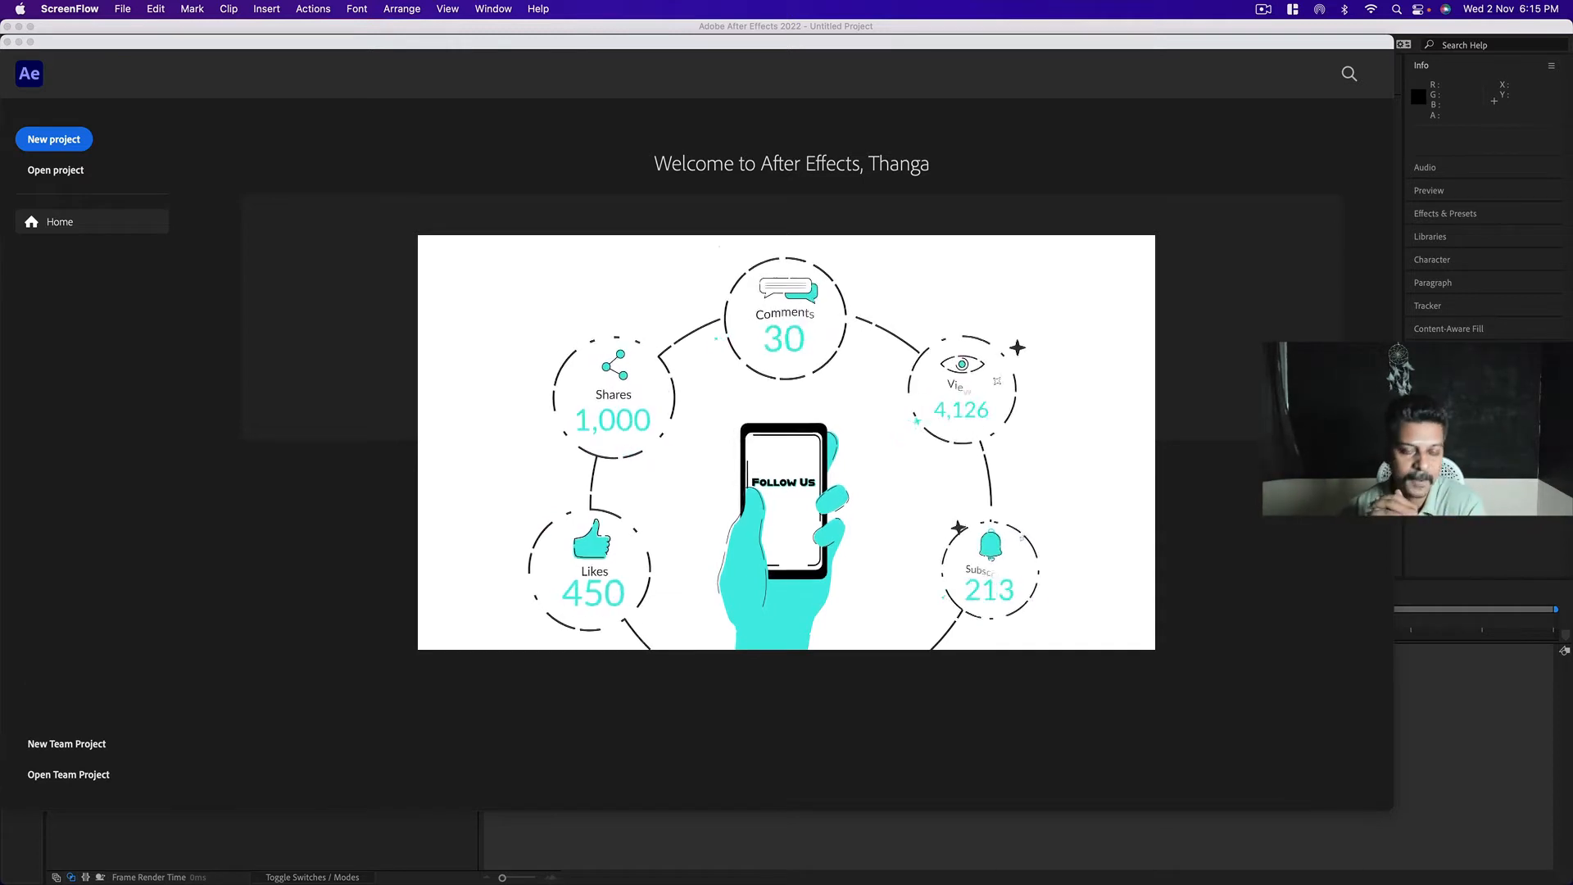
Close the welcome screen to get to the empty project workspace.
click(658, 45)
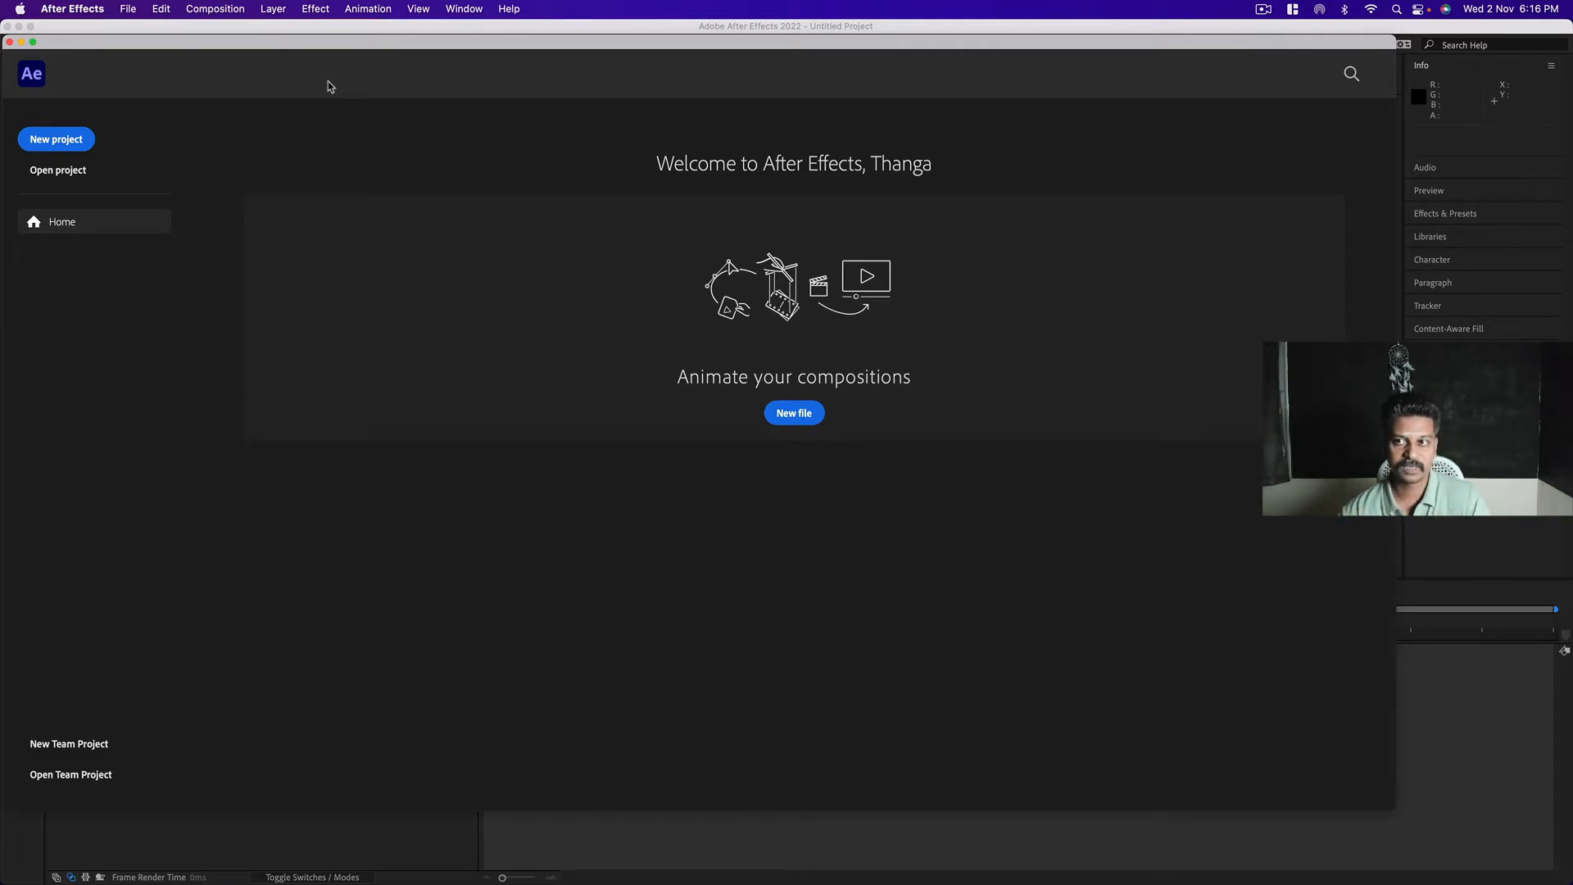
click(9, 43)
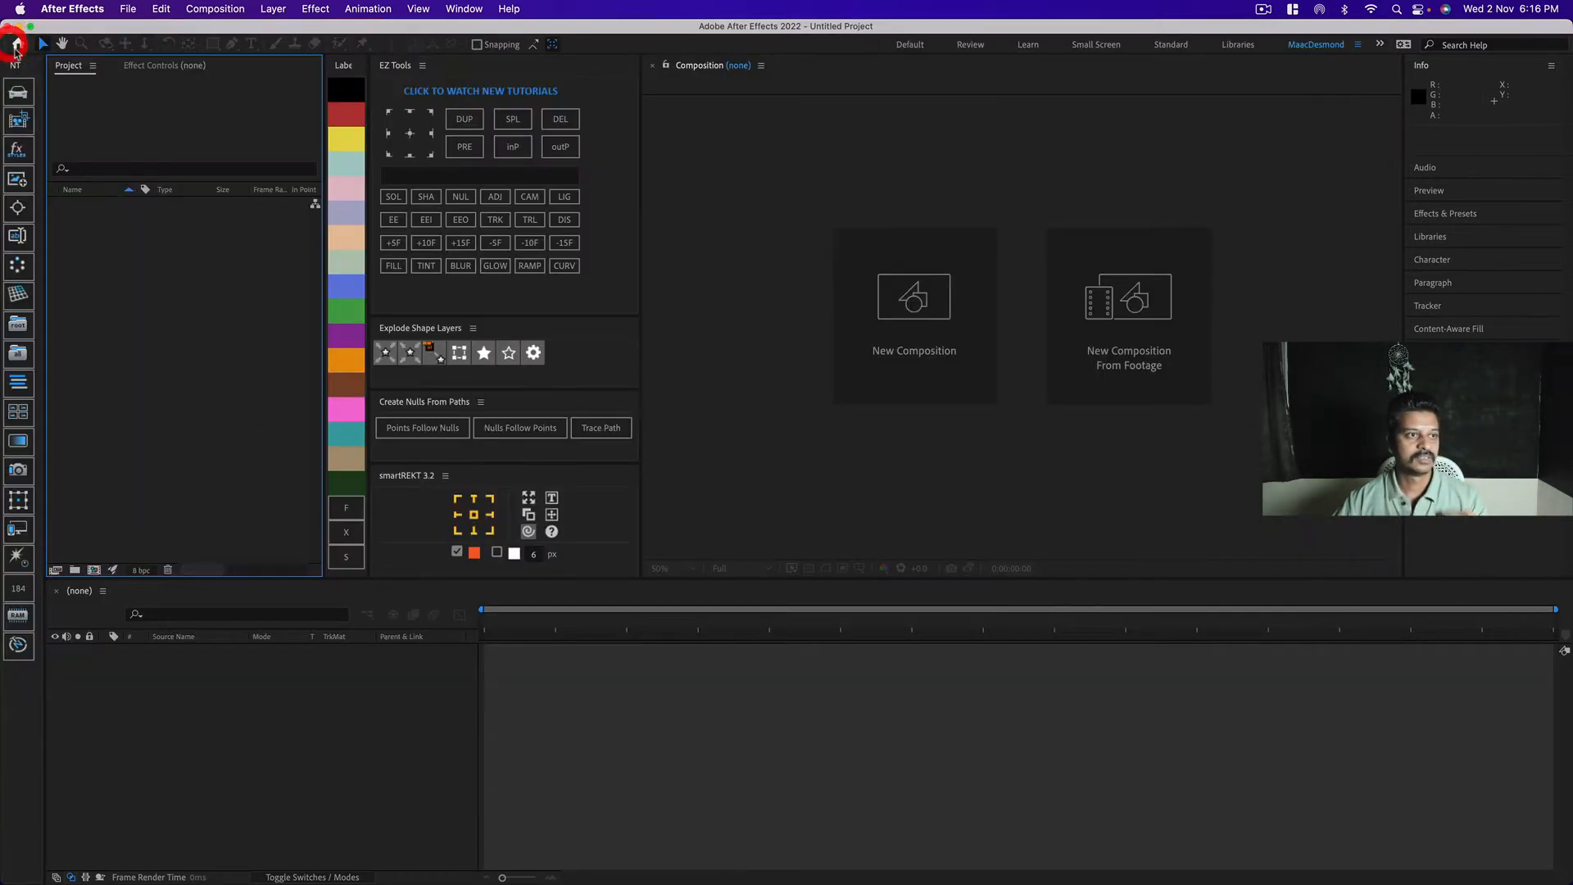
click(196, 269)
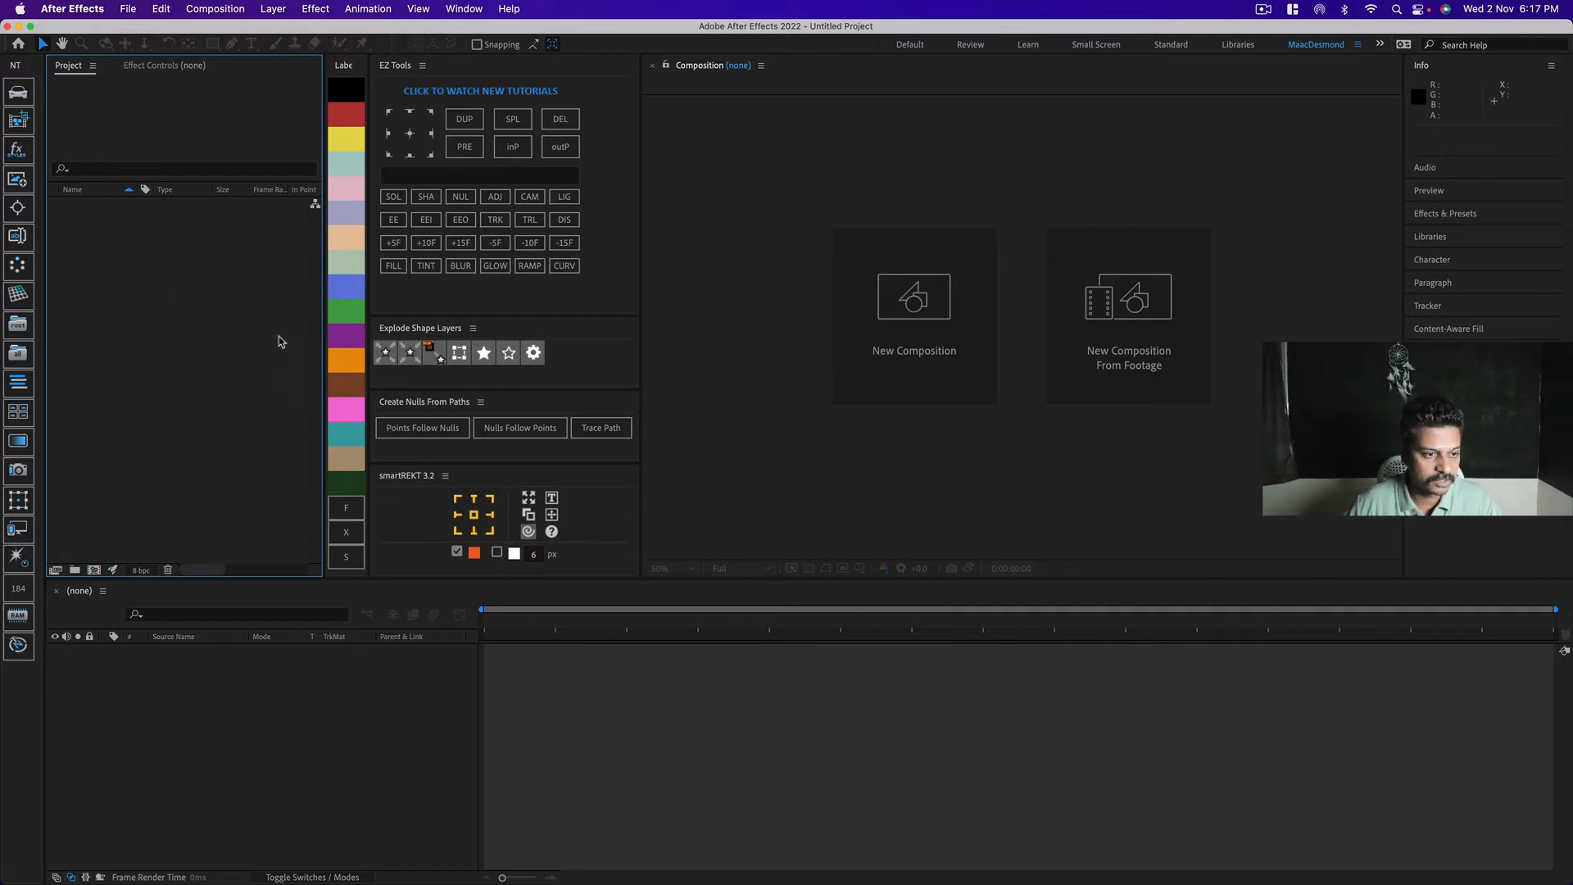
Create a composition named First Comp, keeping the HDTV 1080 24 preset and the 10-second duration.
click(95, 571)
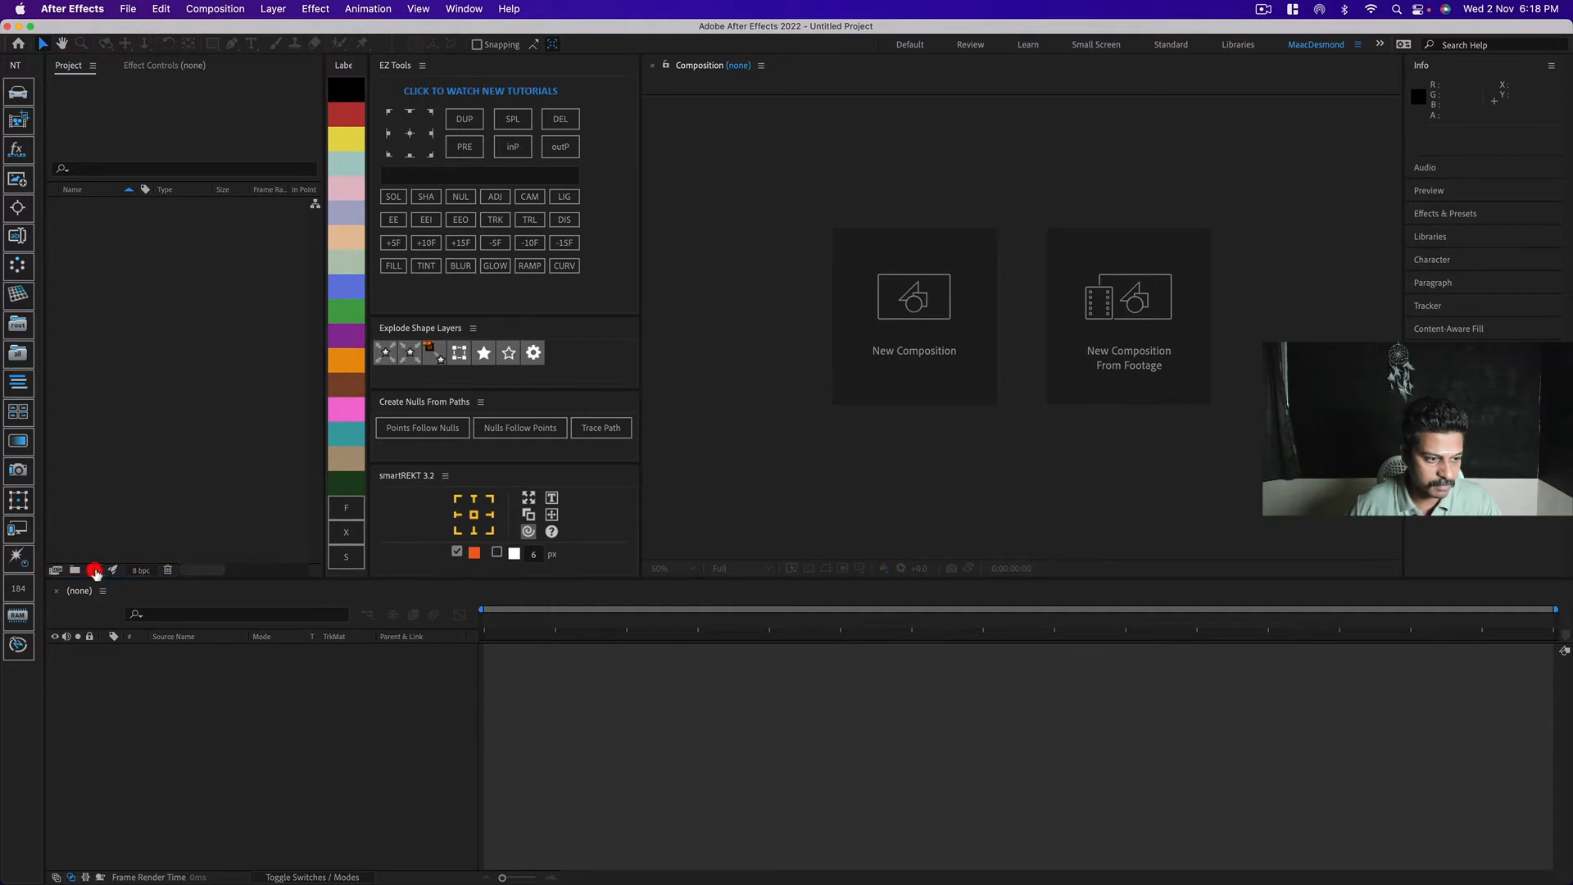
drag(766, 288, 677, 282)
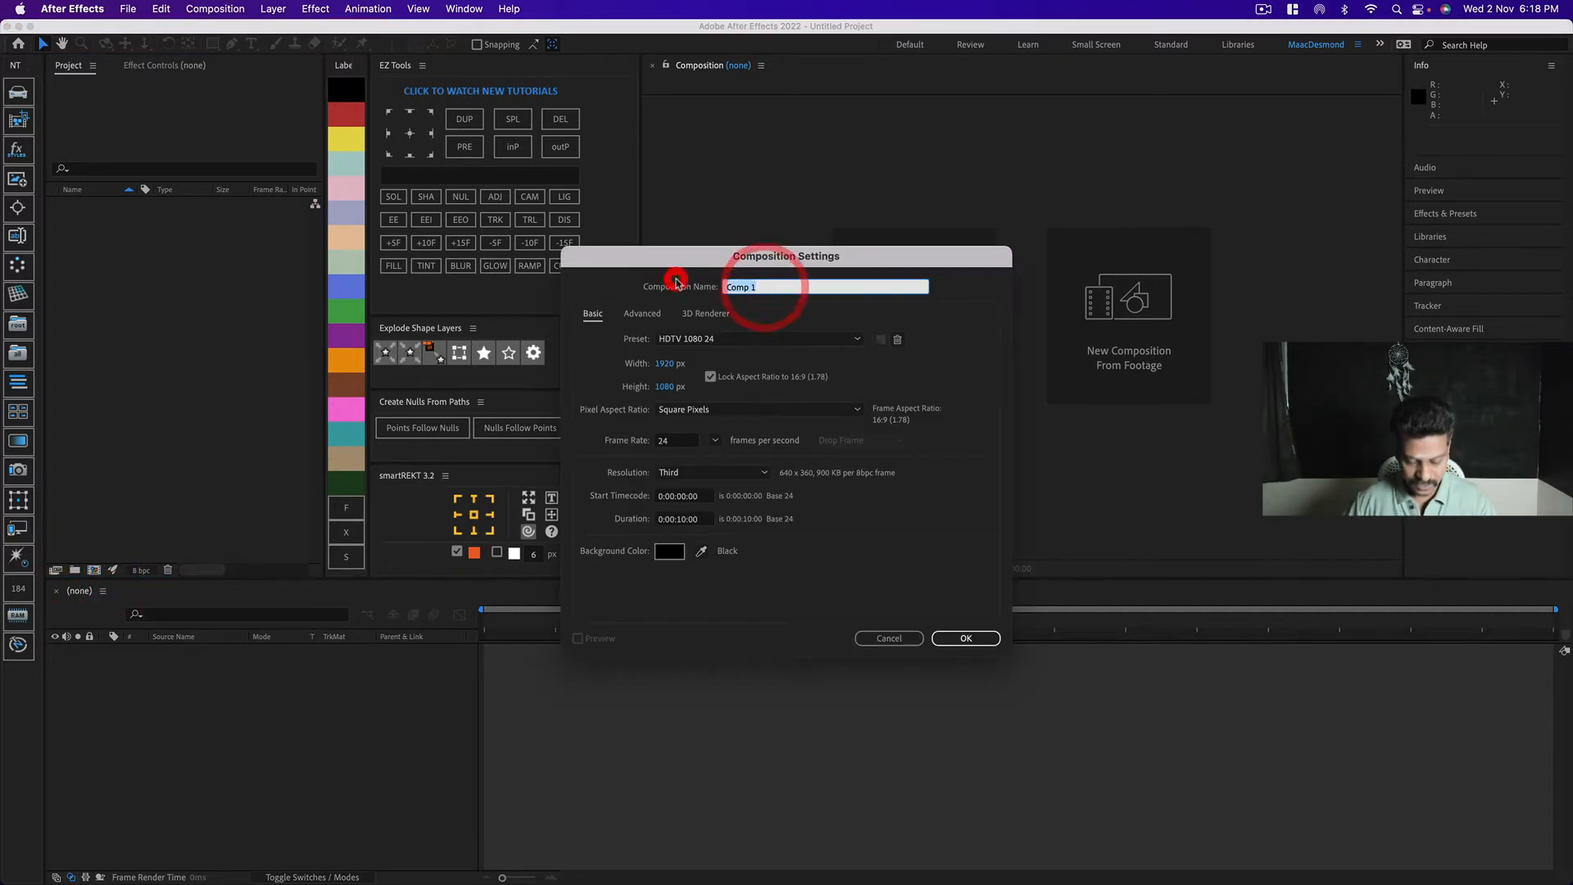
text(First )
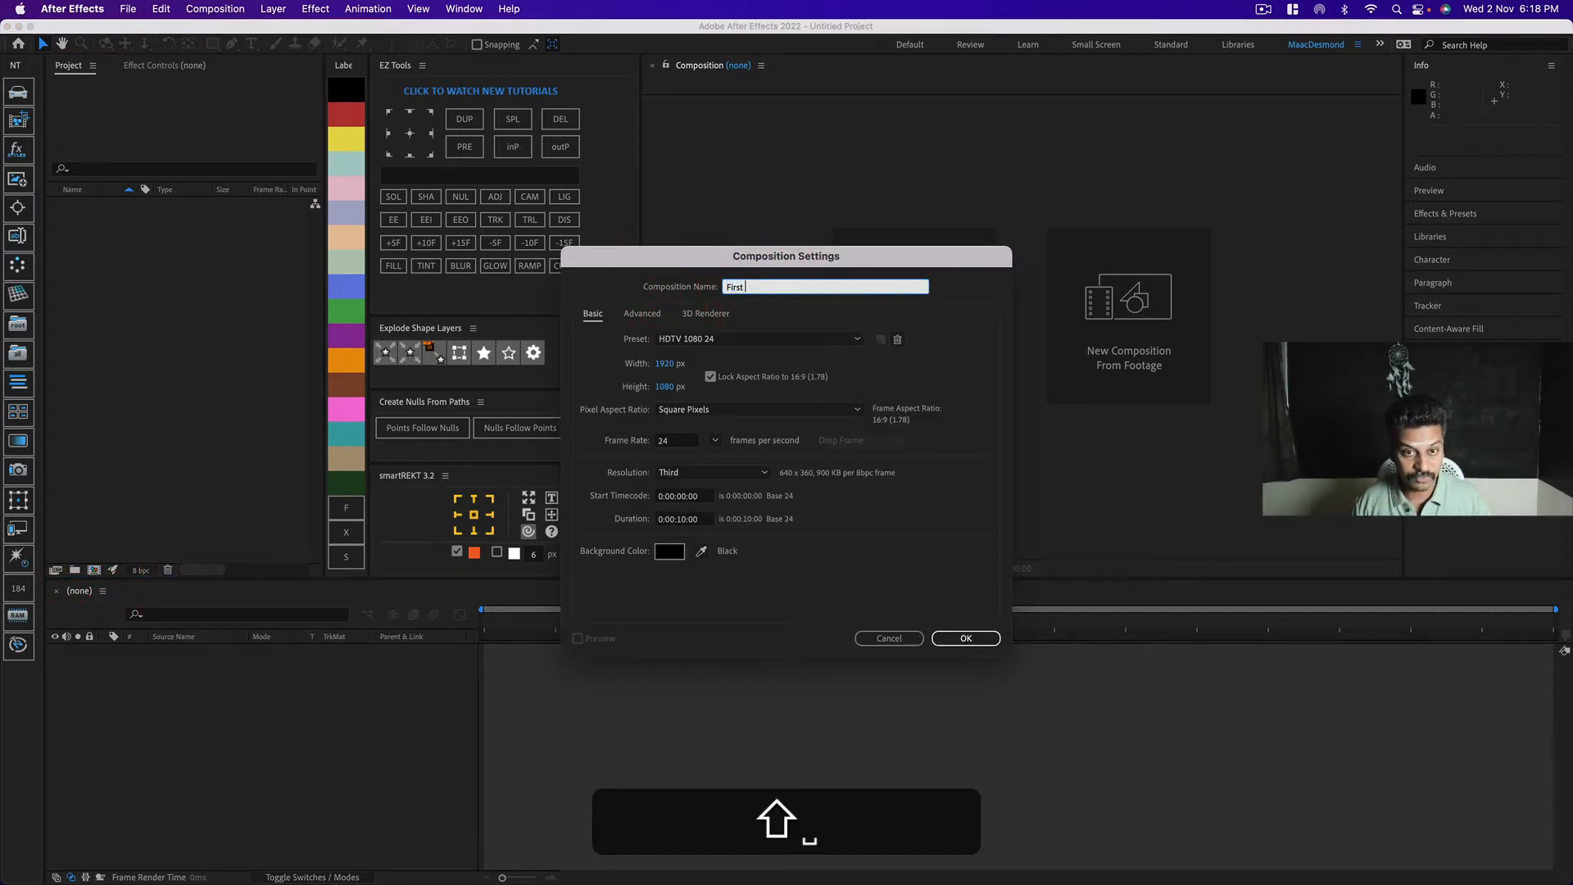
text(Comp)
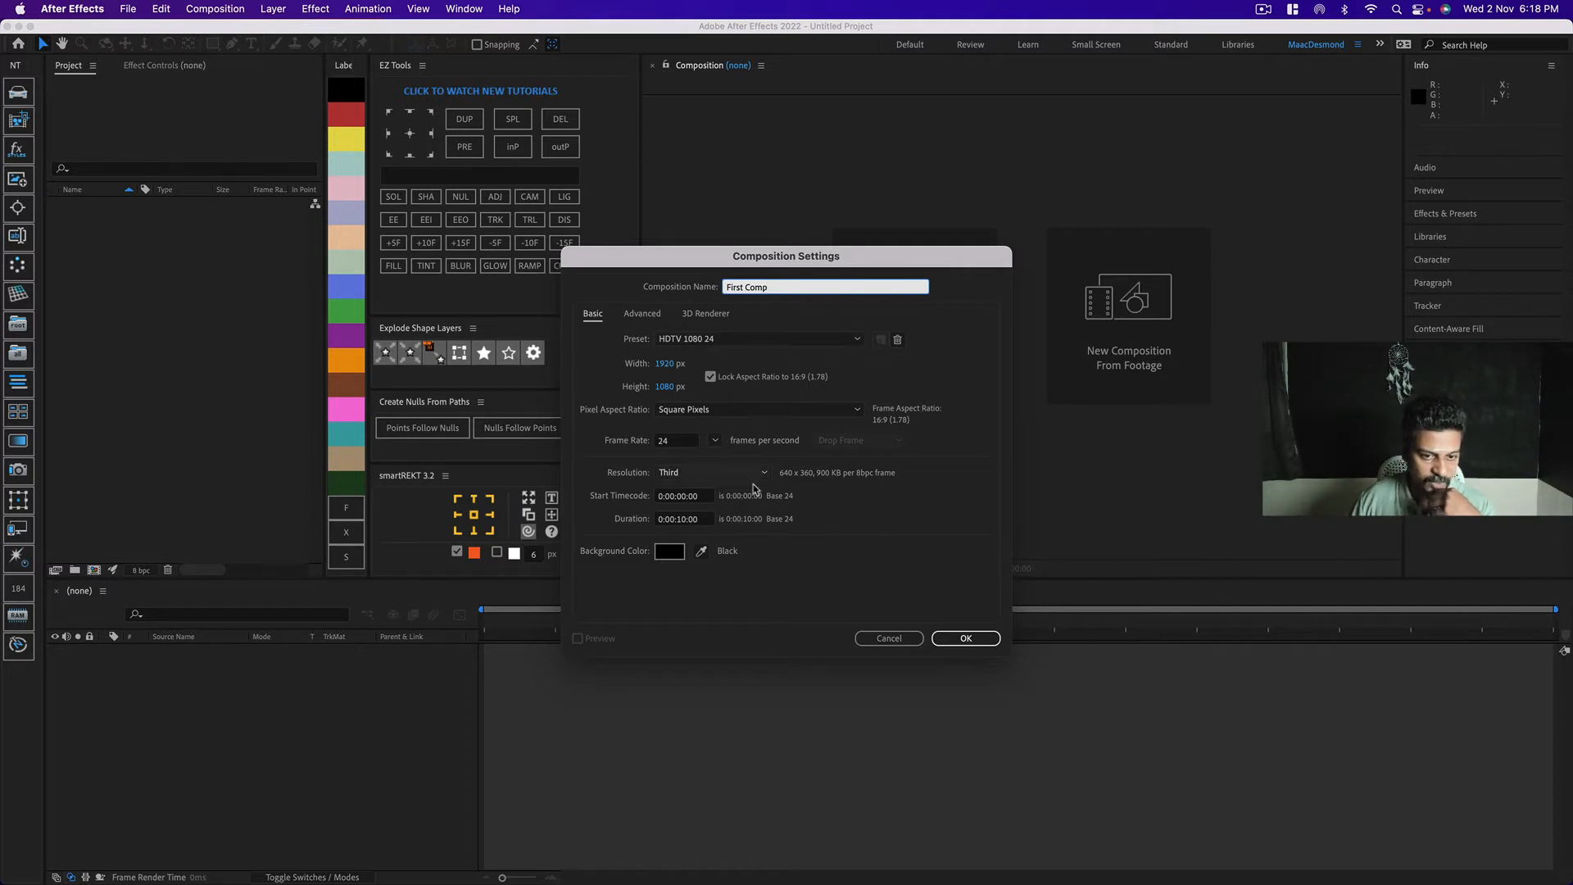
click(968, 638)
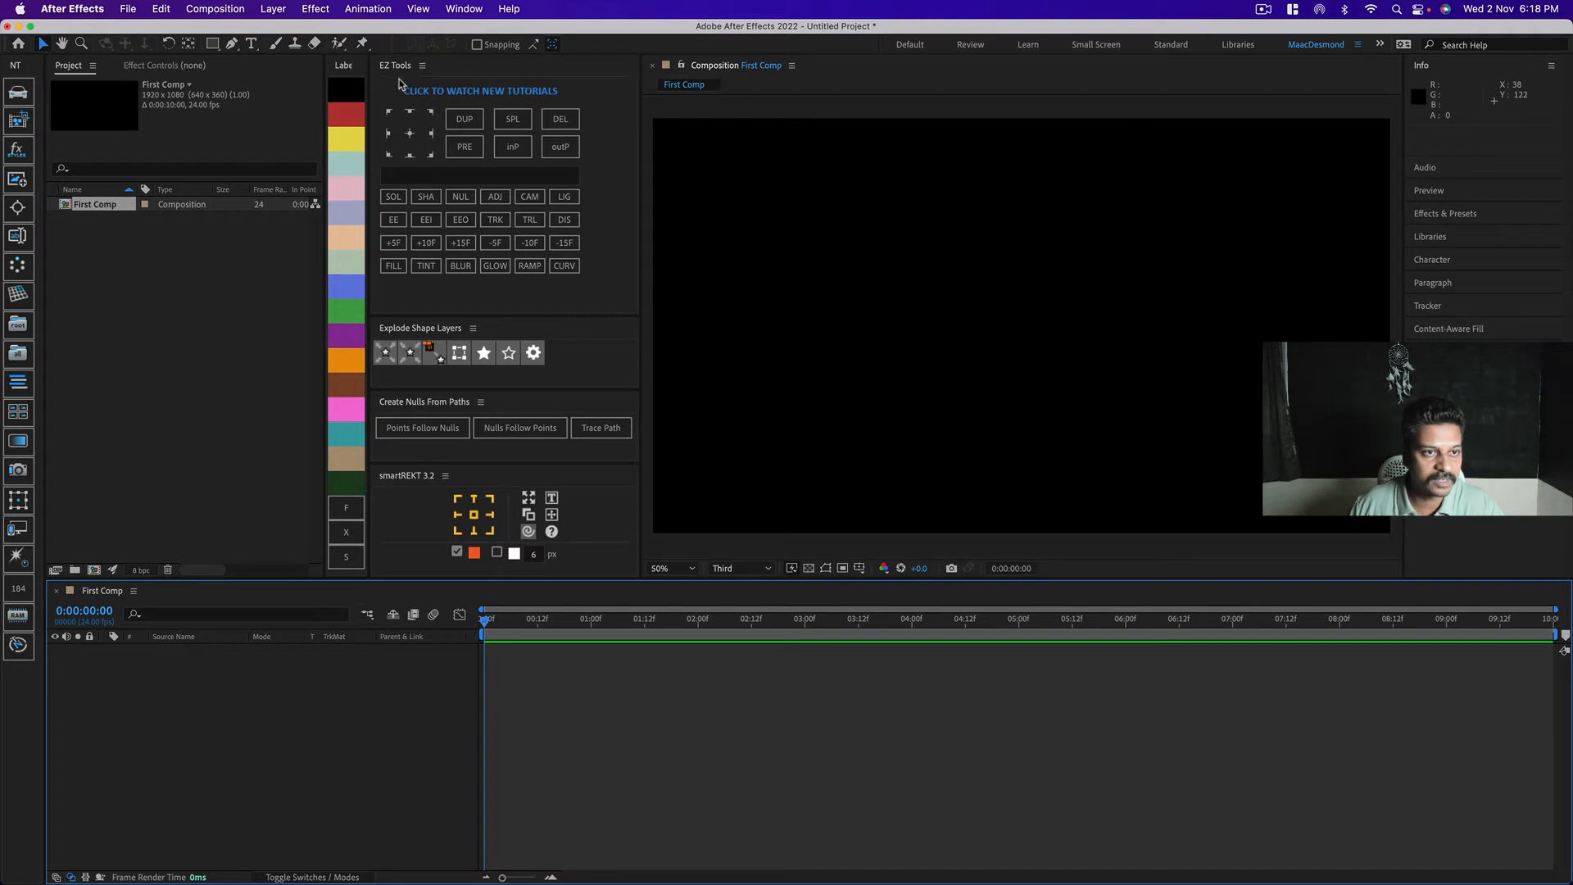
Look through the available extensions, panels and installed scripts, such as EZ Tools and smartREKT 3.2.
click(463, 9)
mouse_move(488, 107)
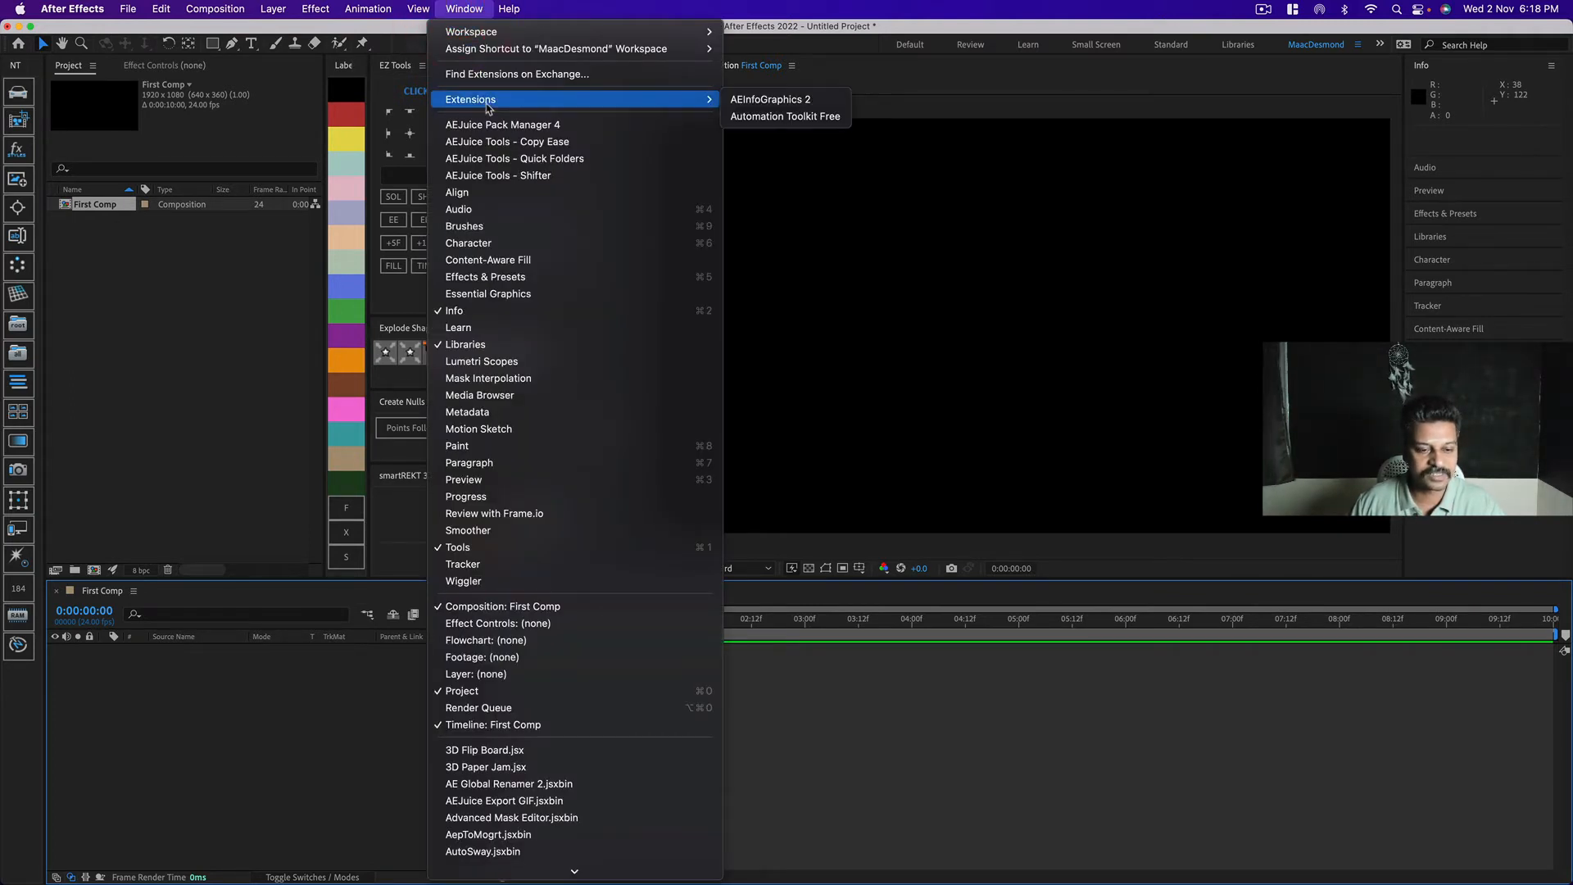
scroll(492, 724, down, 10)
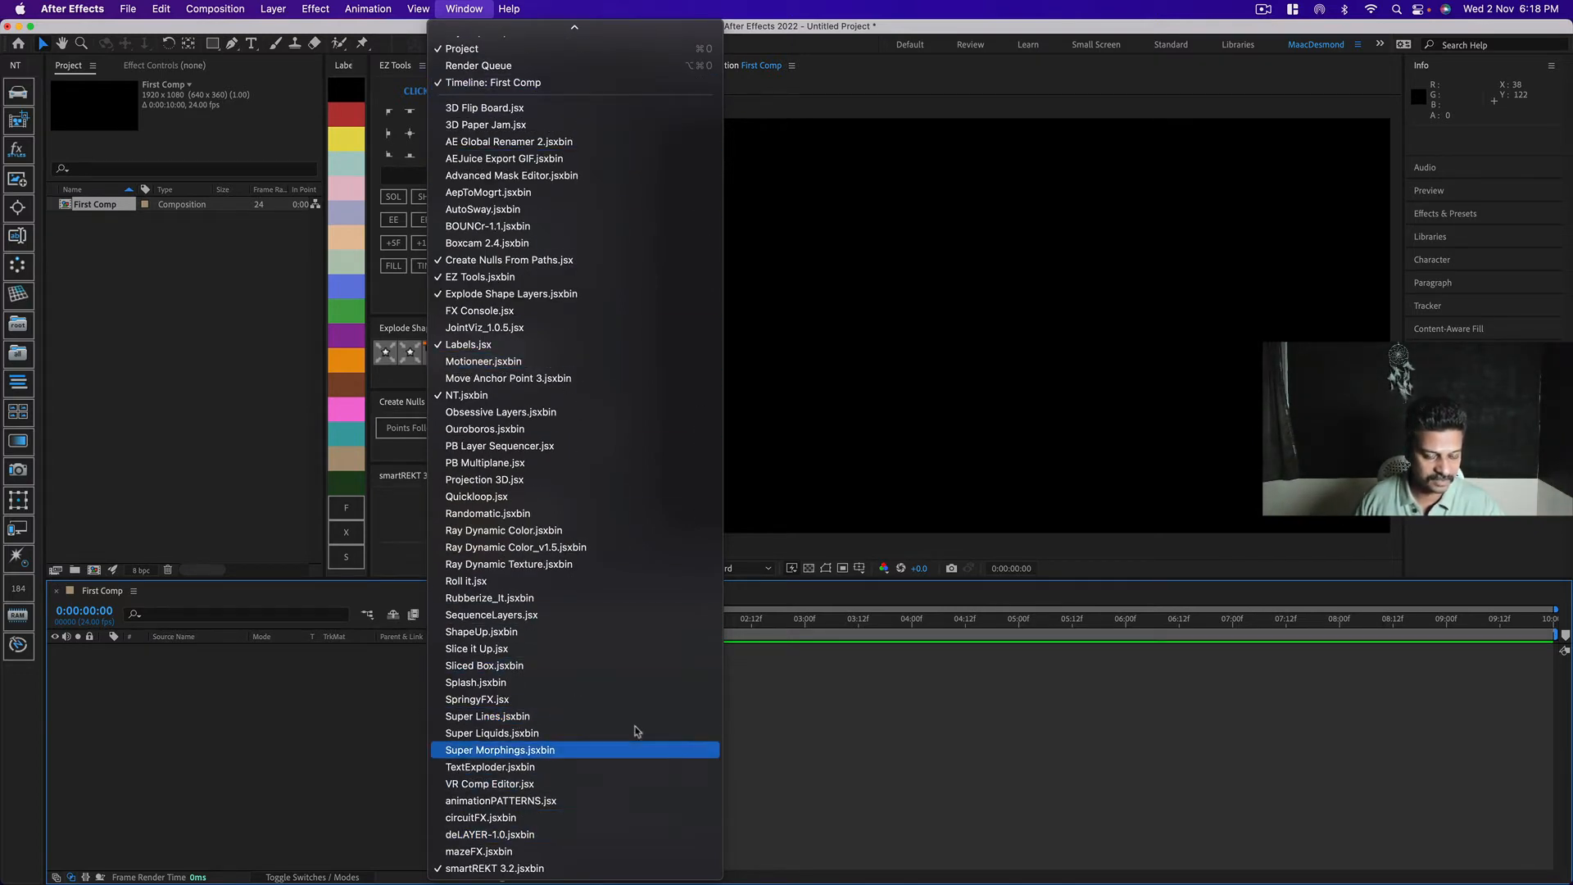
click(772, 741)
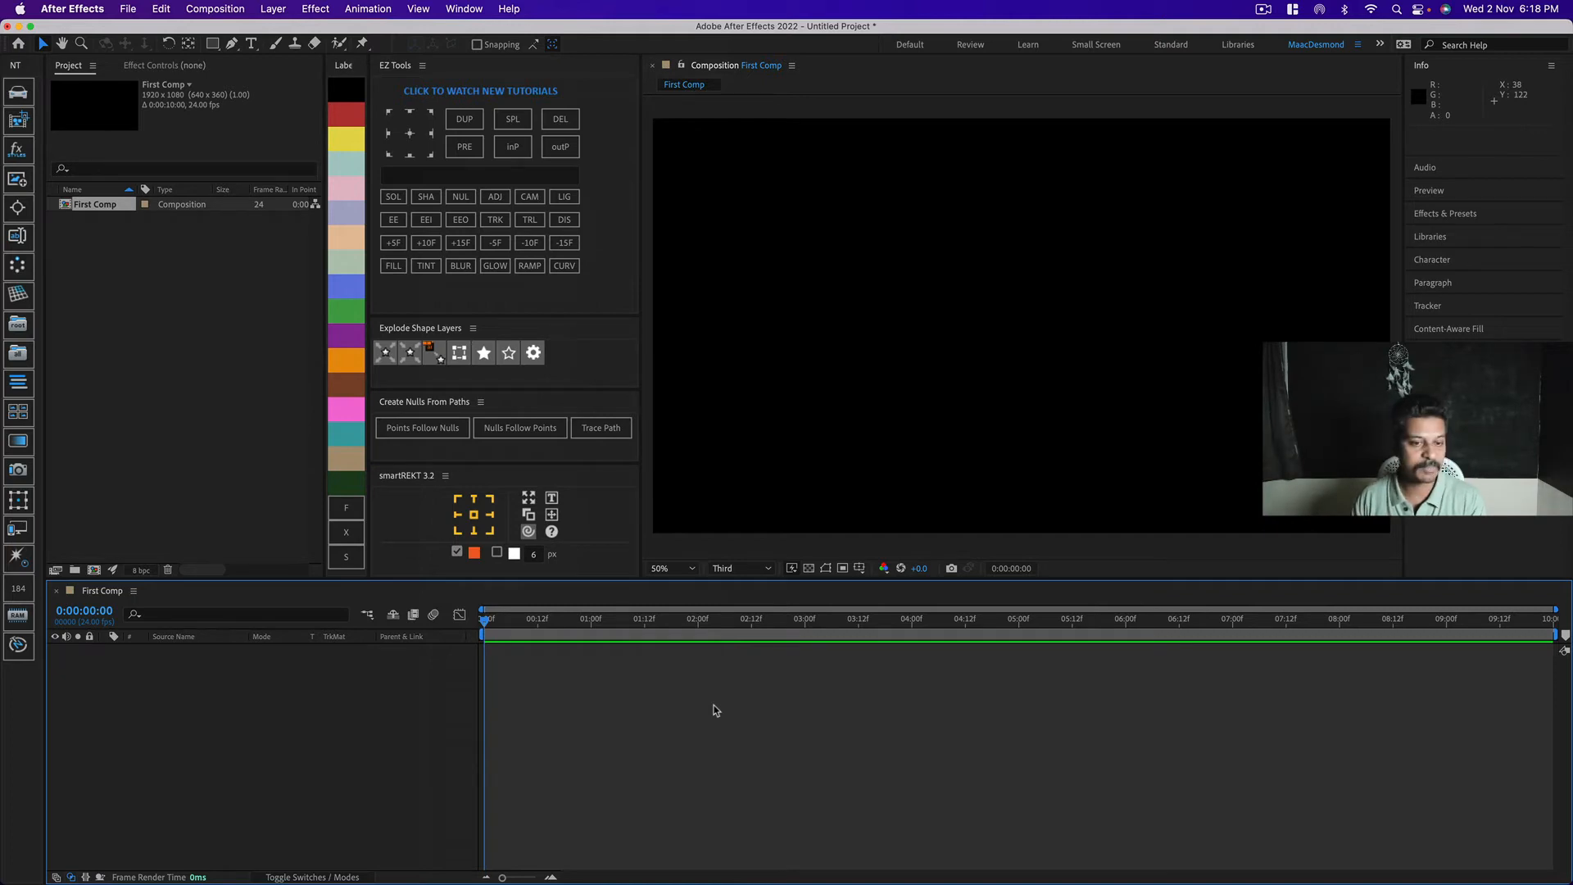
click(462, 9)
scroll(578, 614, down, 10)
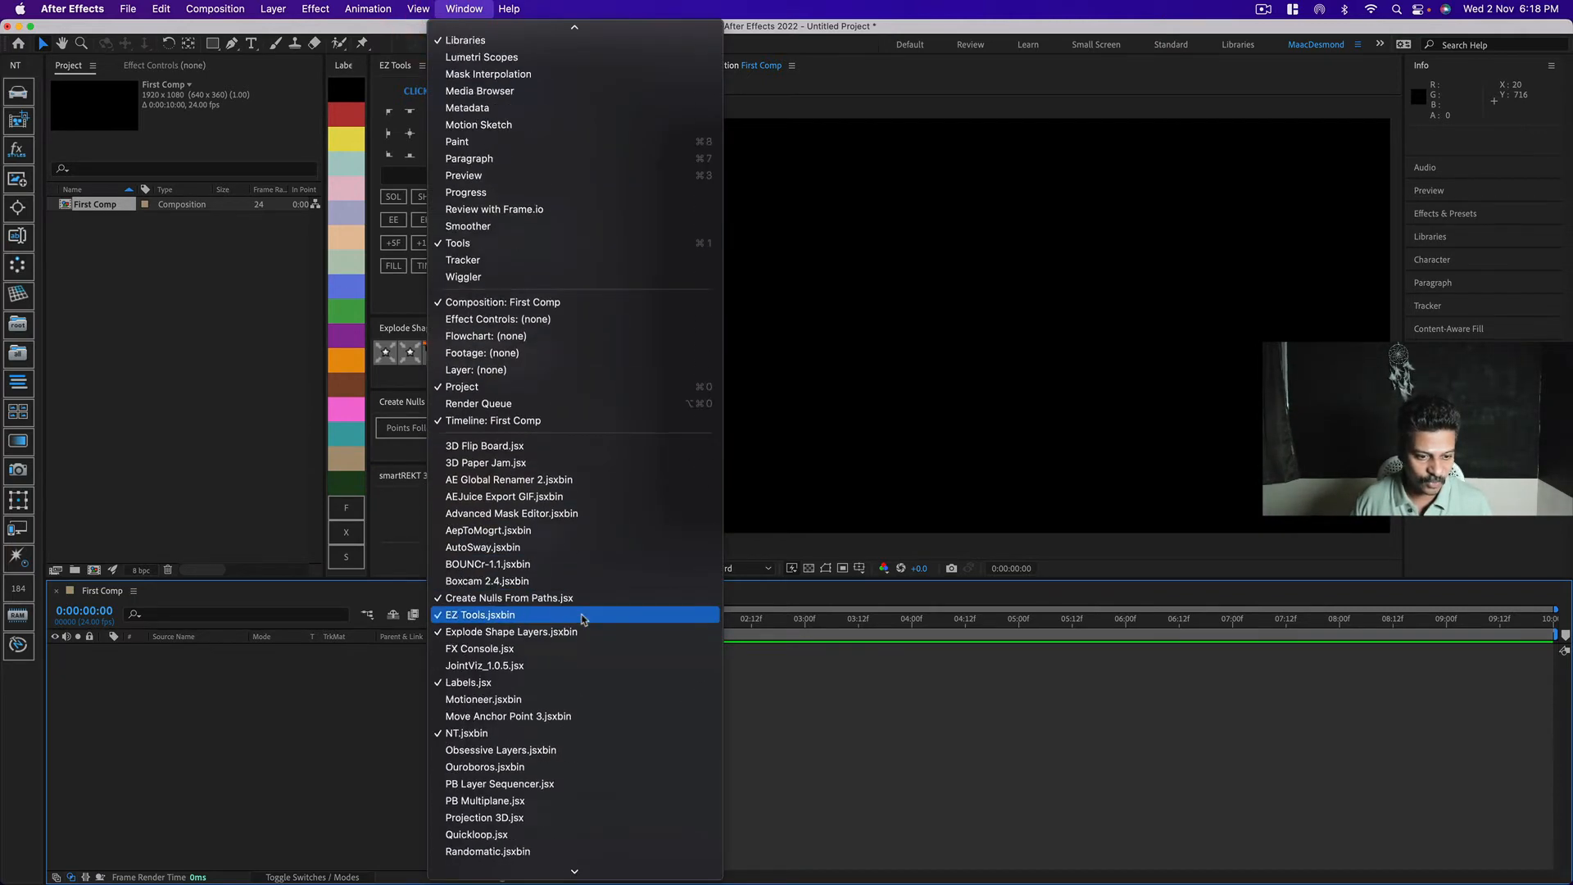
click(773, 687)
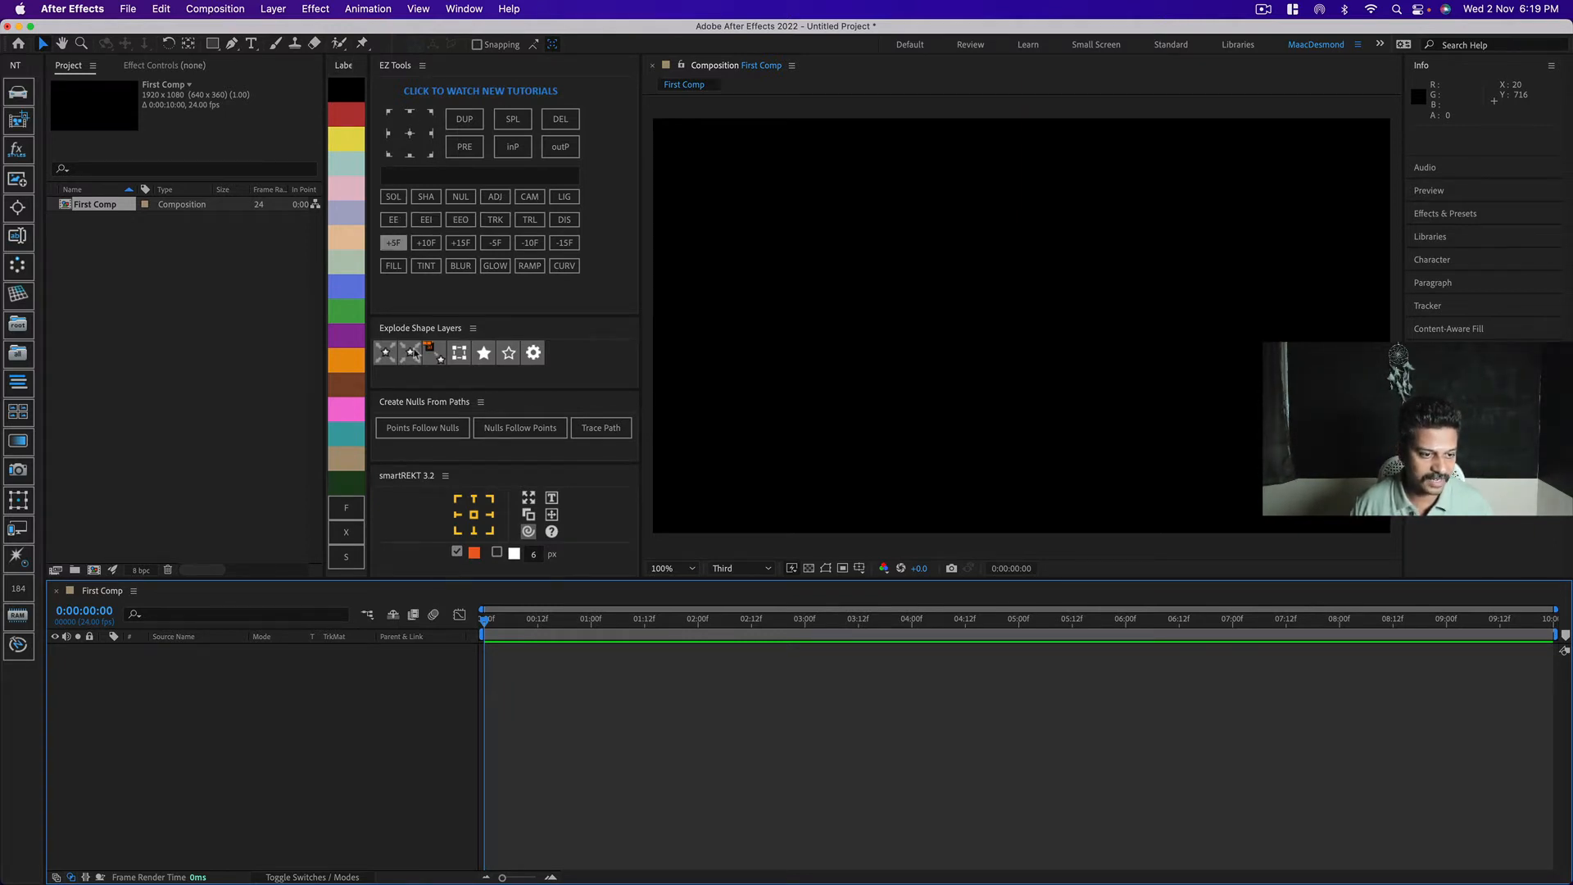
click(273, 8)
mouse_move(344, 31)
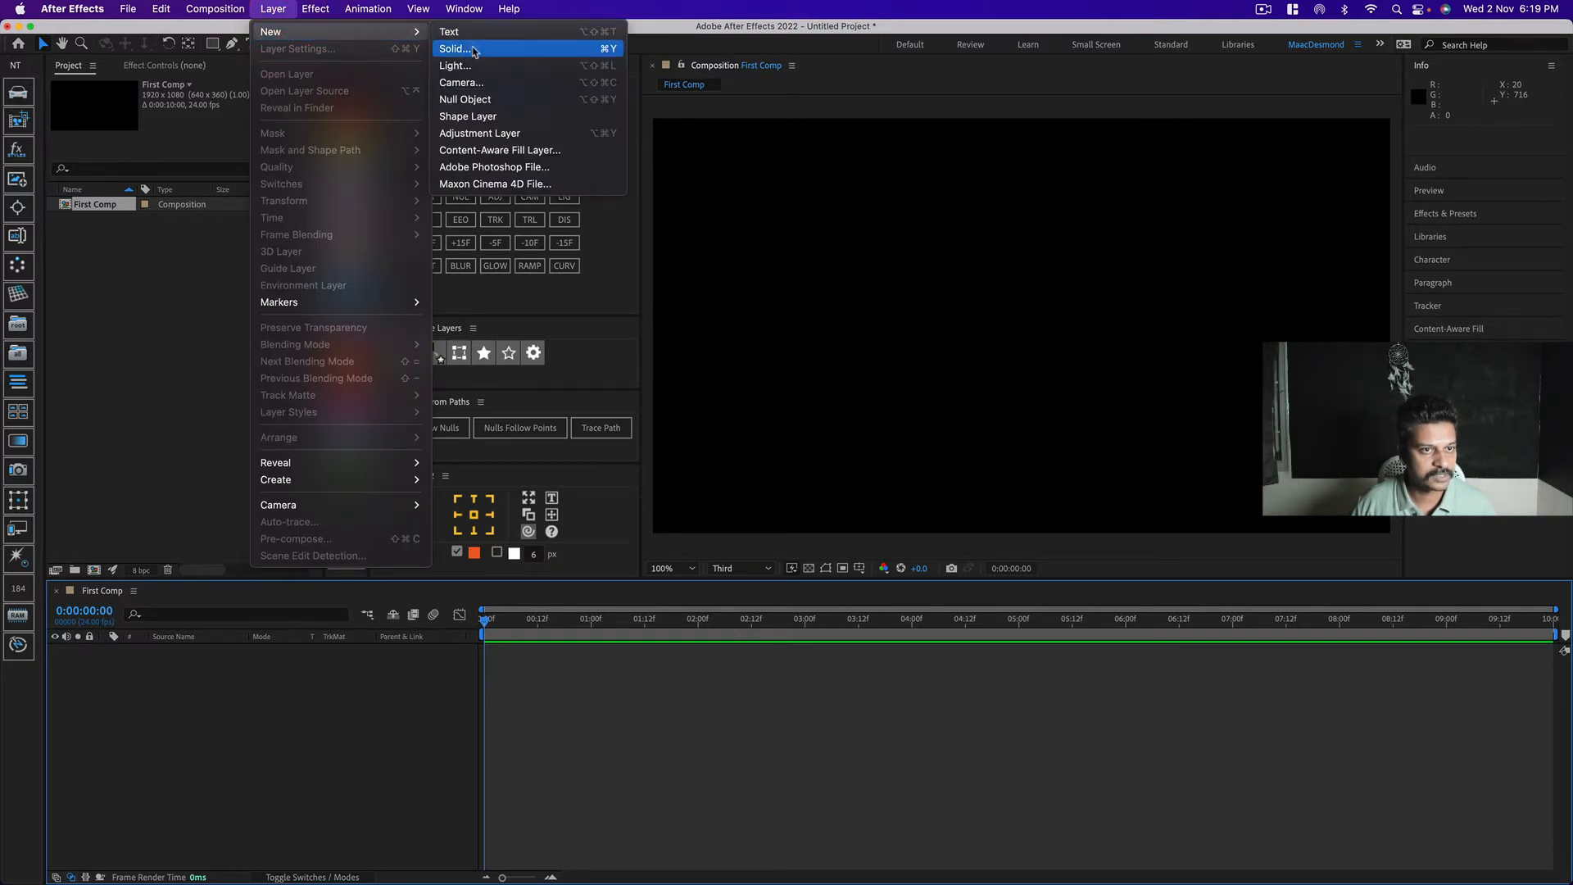
click(479, 47)
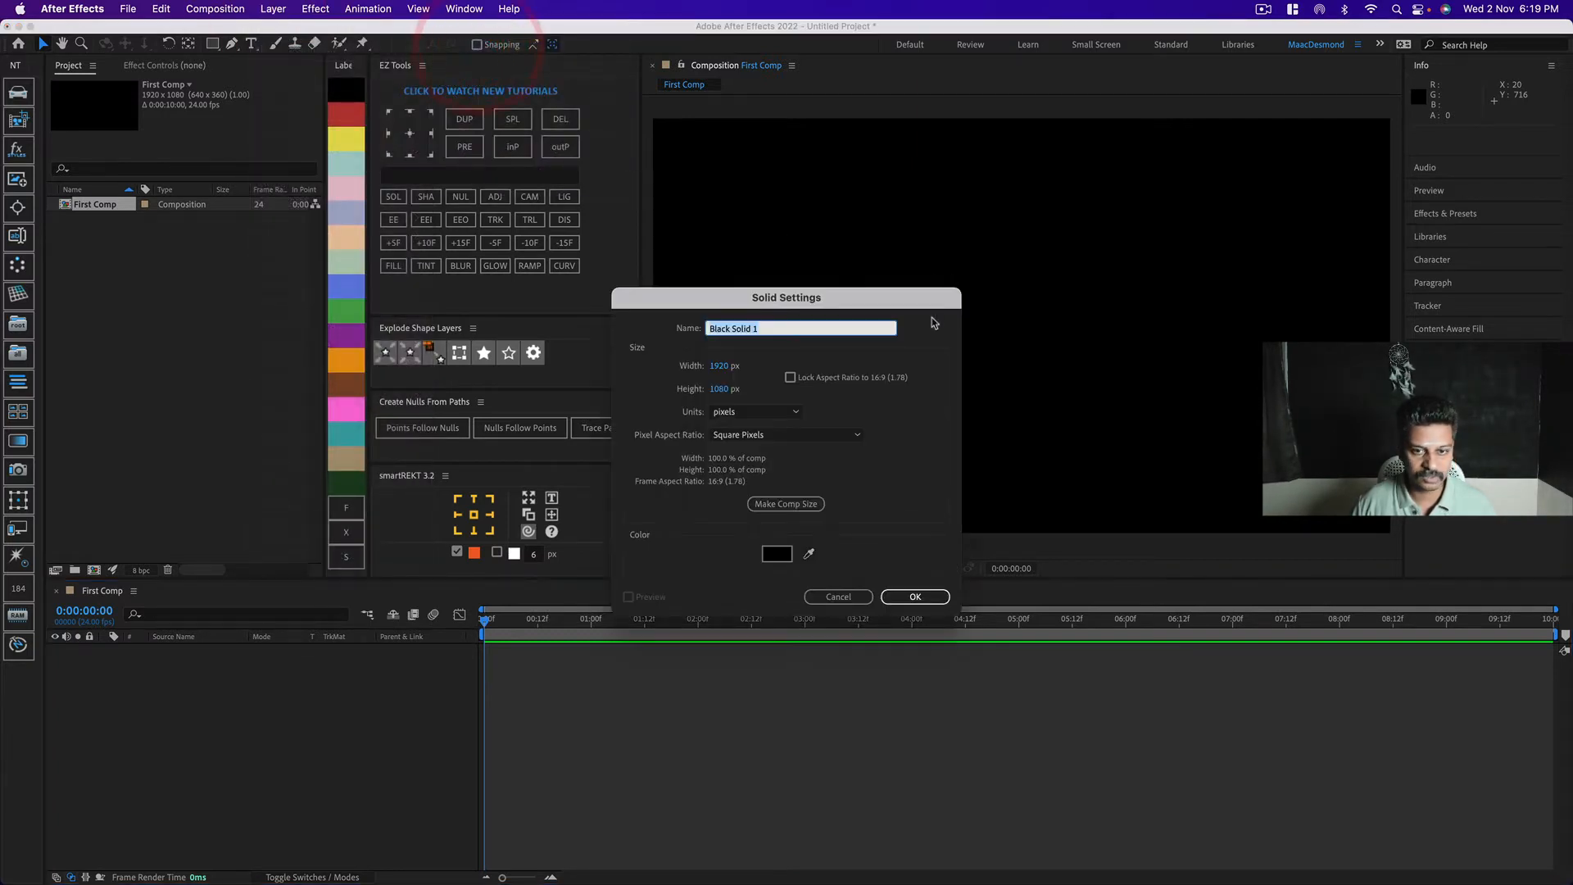
click(867, 599)
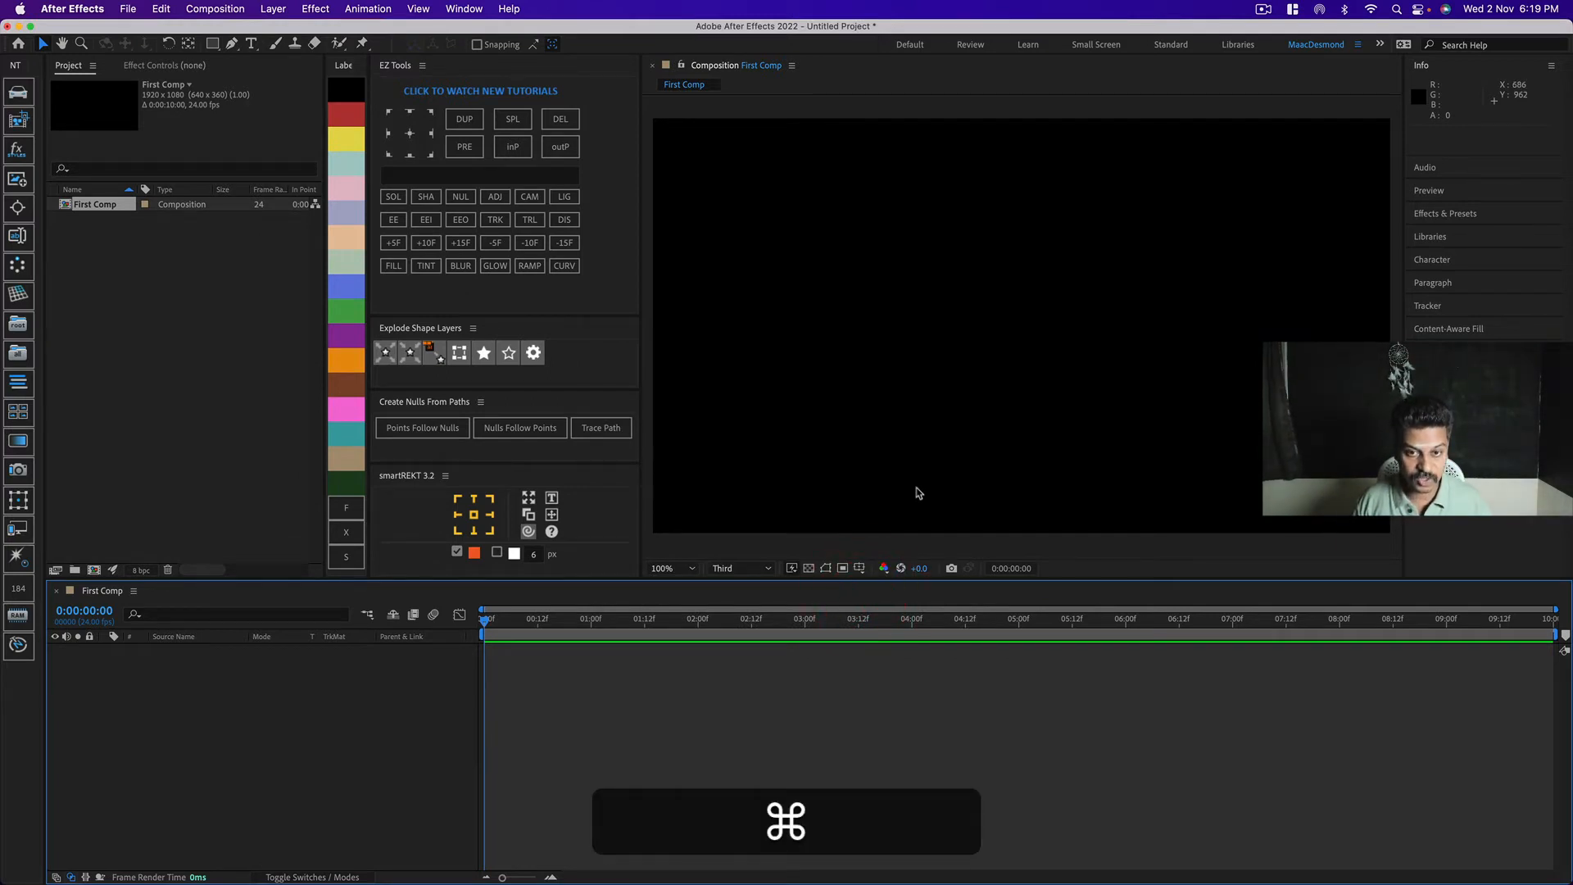
Create a black 1920 x 1080 px solid layer named Solid_01.
key(super+y)
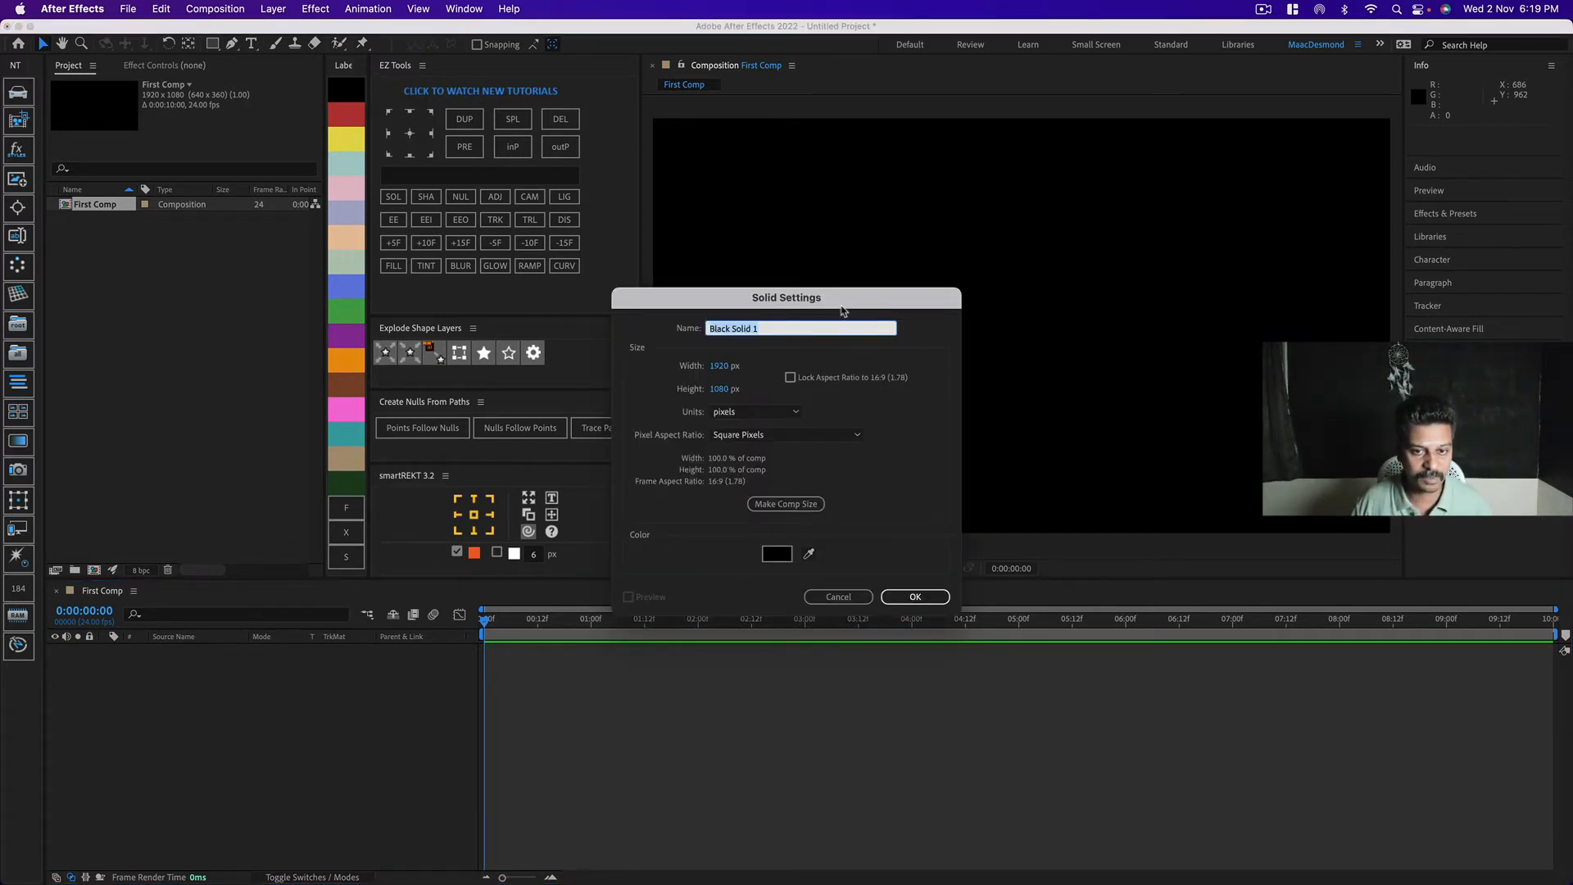
drag(839, 299, 878, 278)
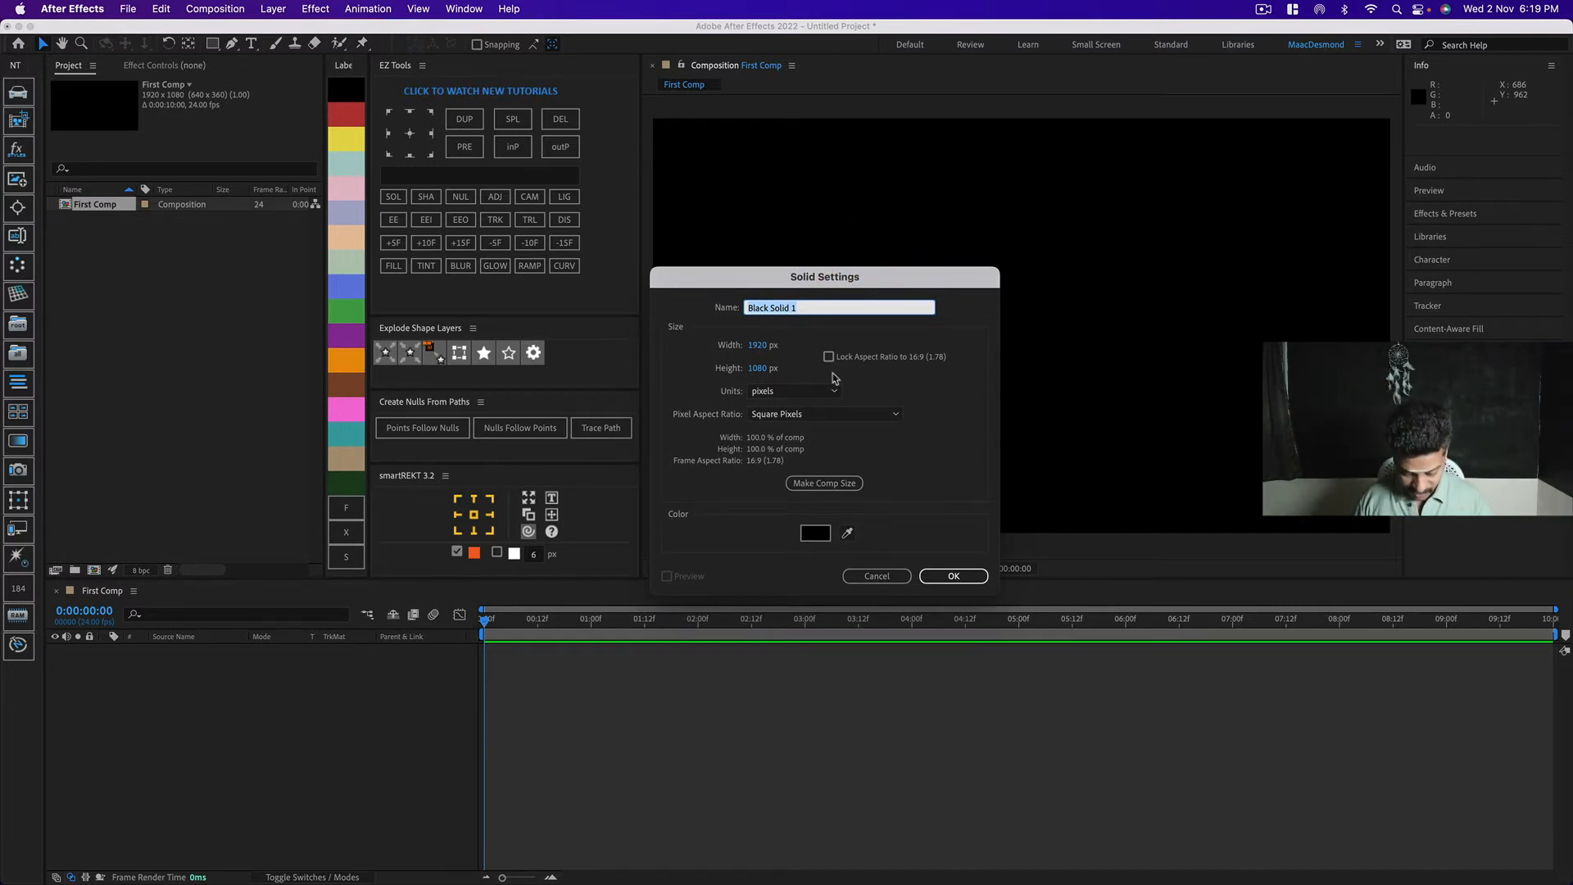
text(Solid)
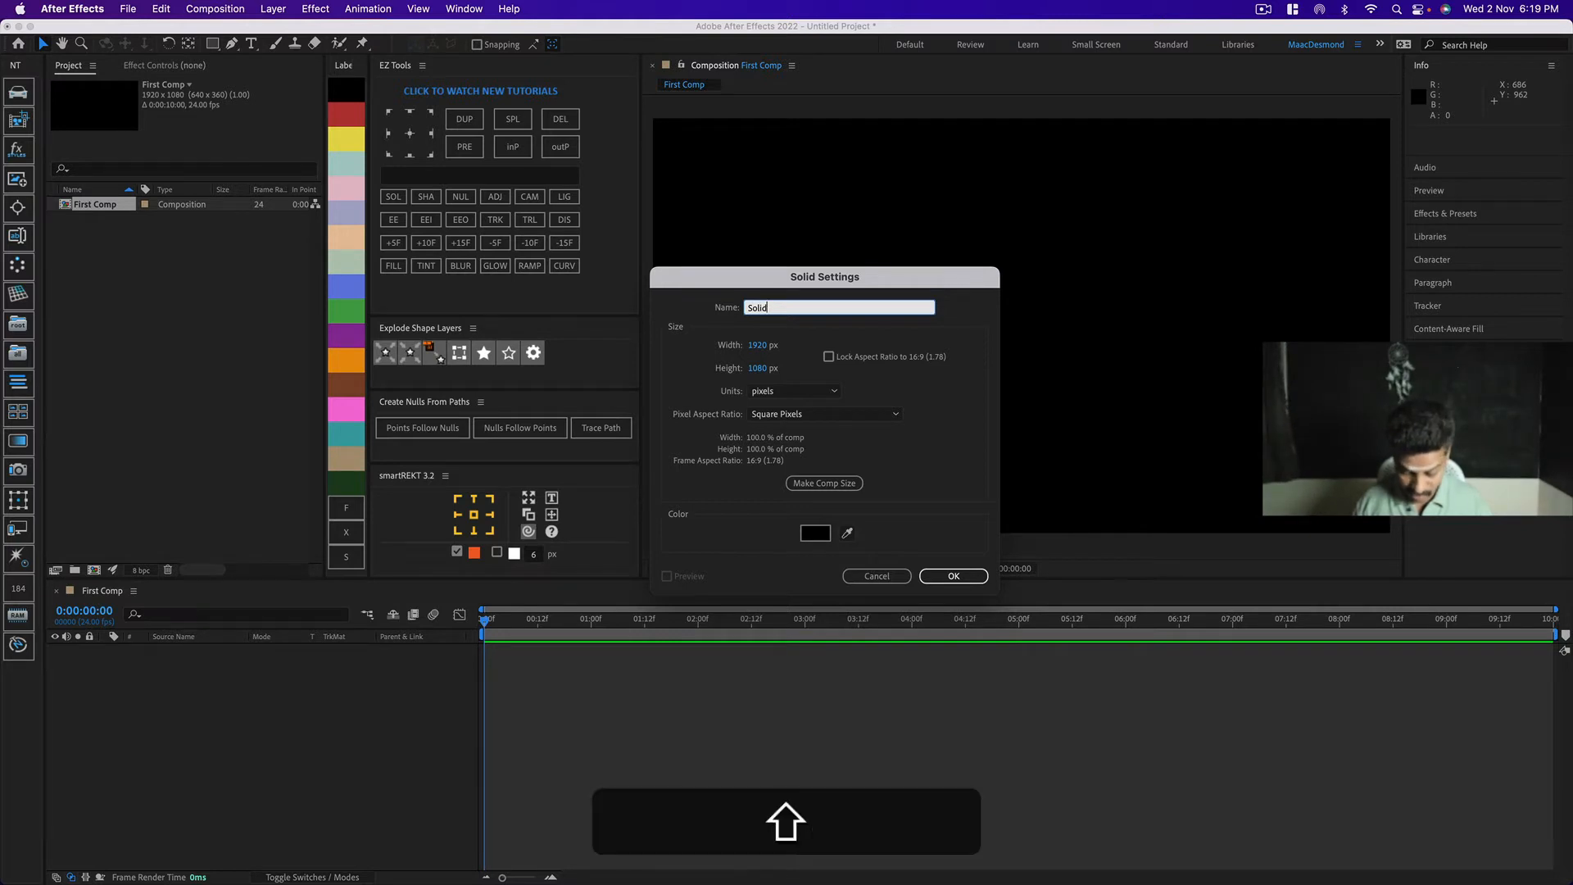
text(_01)
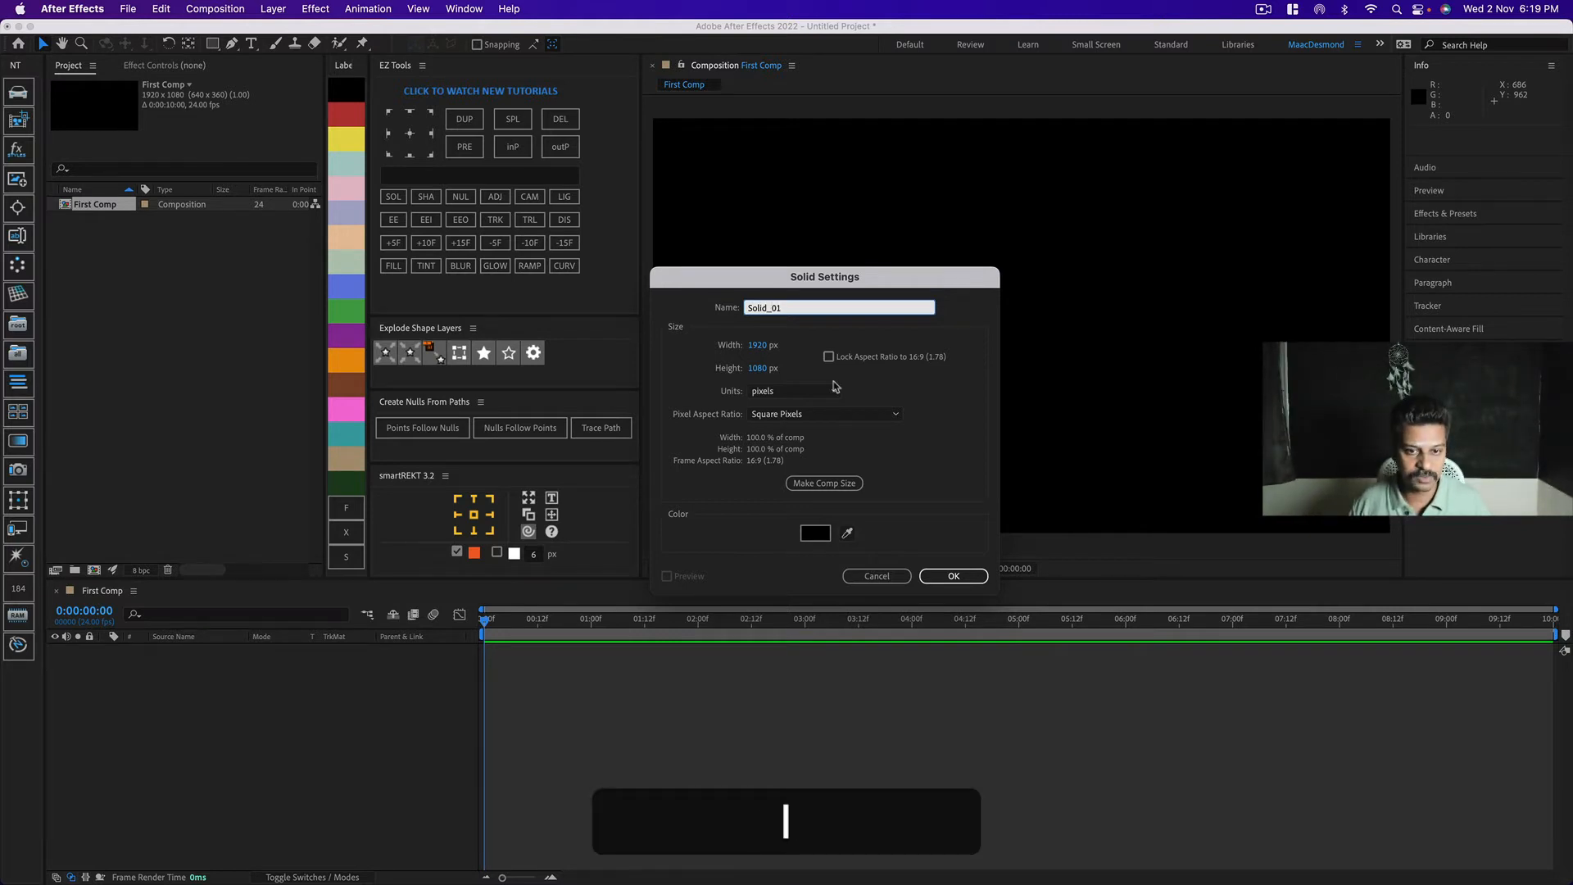
click(952, 575)
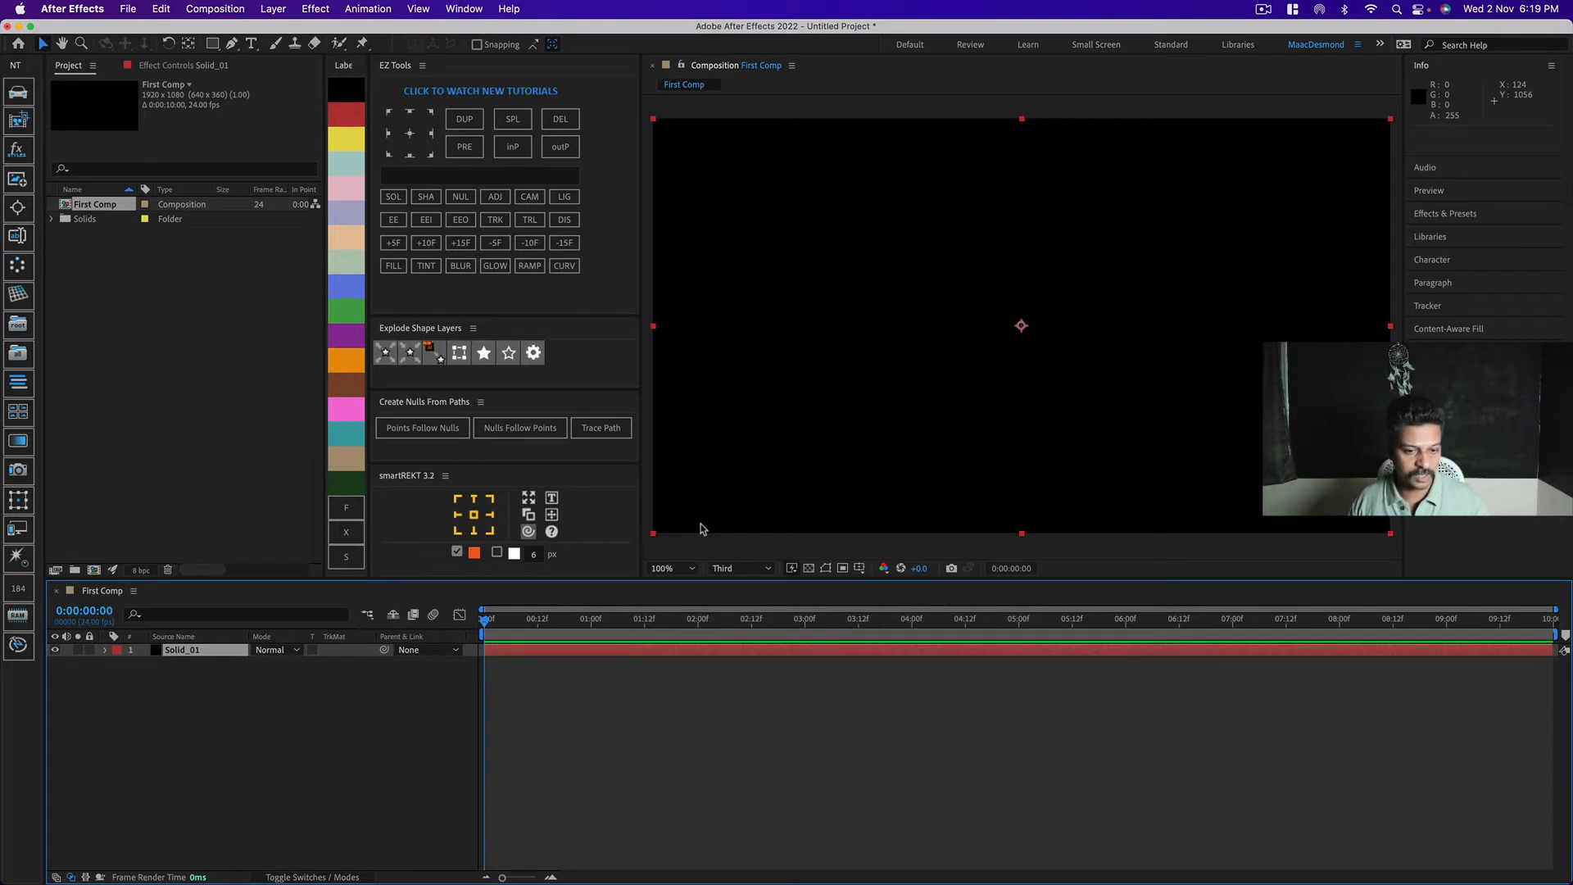
Add five black solid layers above Solid_01 with the EZ Tools script.
click(394, 199)
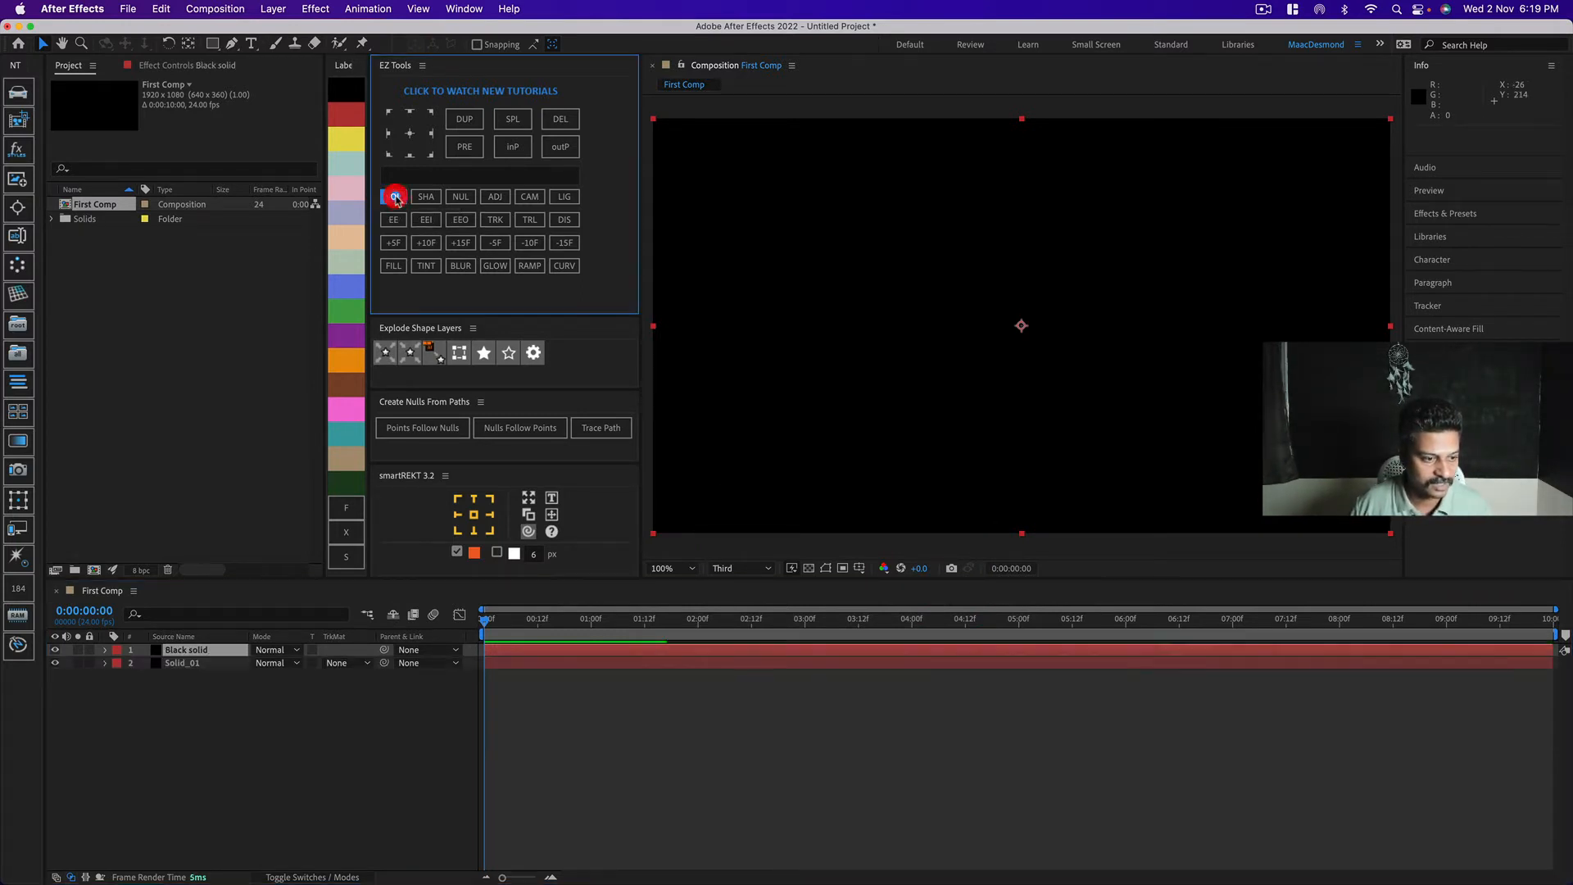
click(394, 199)
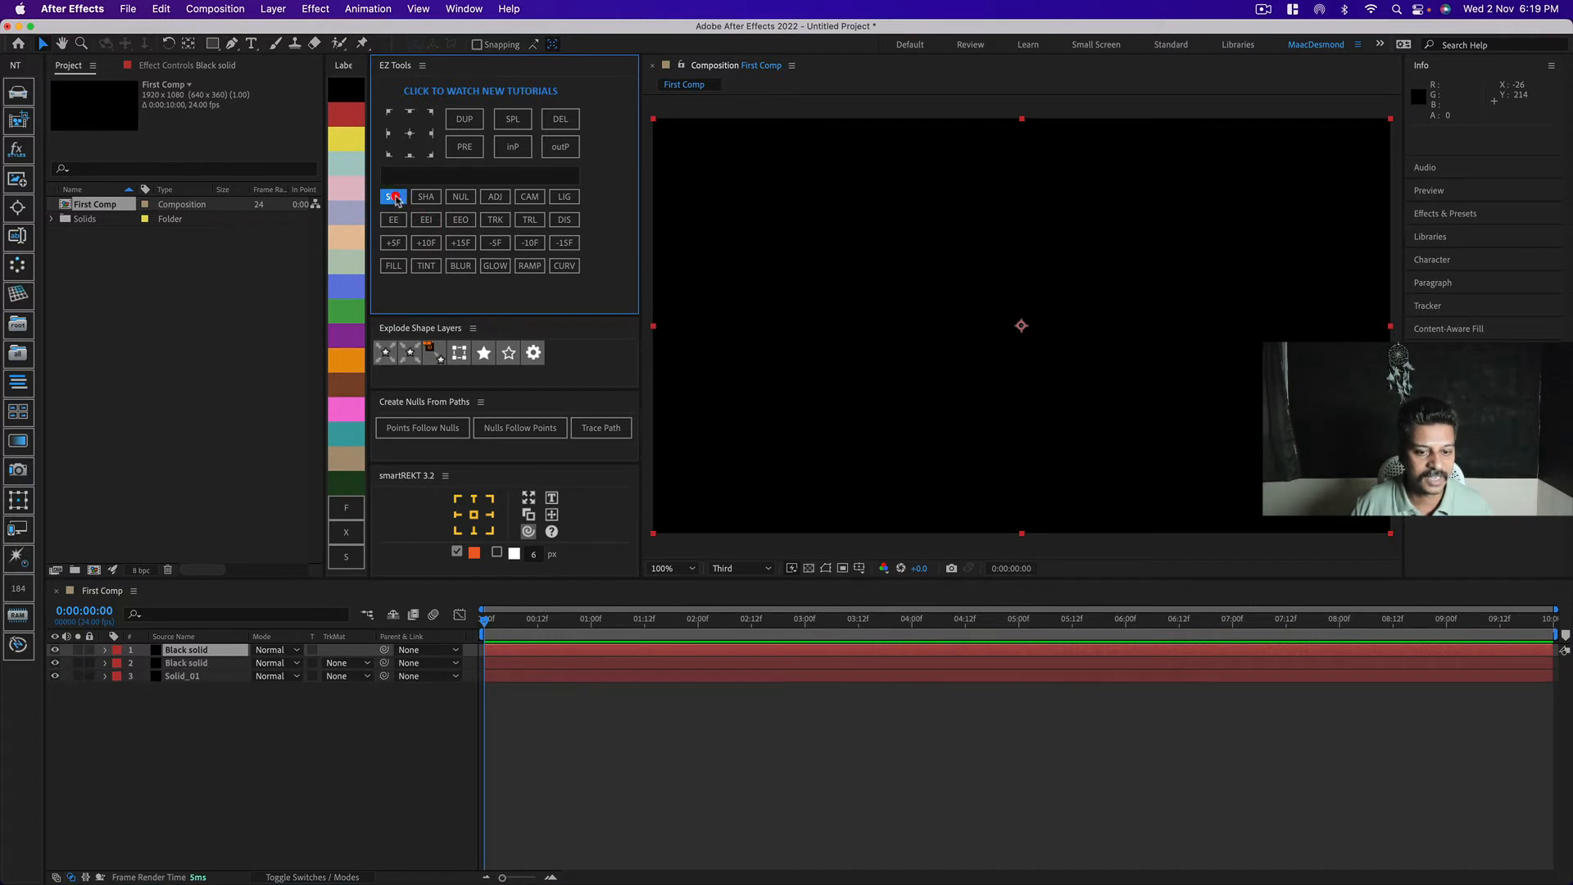
click(395, 199)
click(394, 199)
click(394, 198)
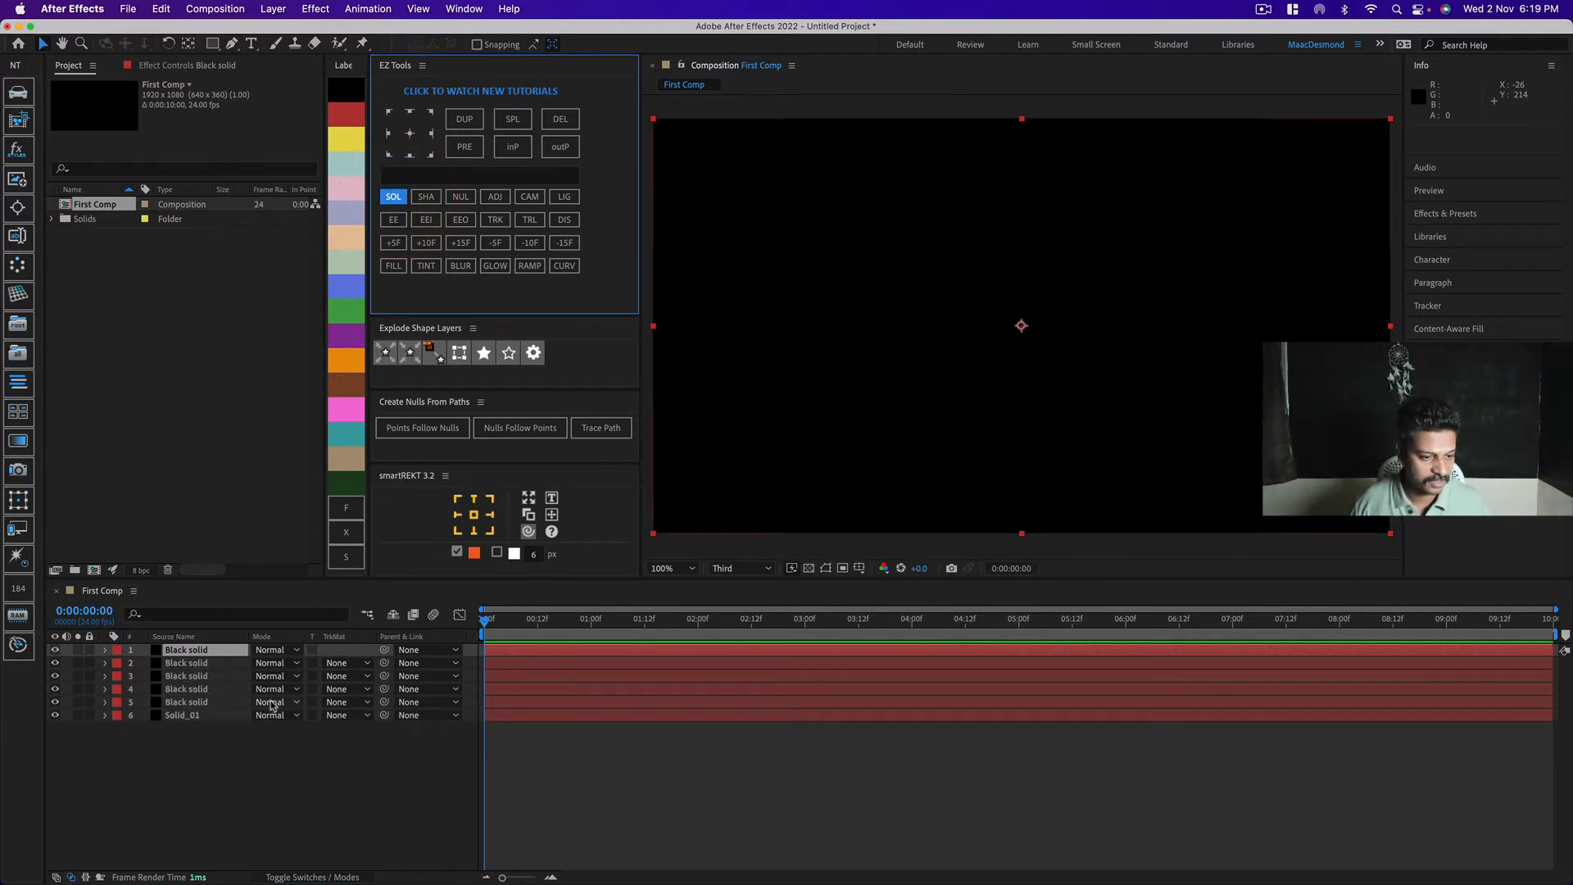
Give the two lowest Black solid layers and Solid_01 the Fuchsia label colour.
click(563, 742)
click(561, 690)
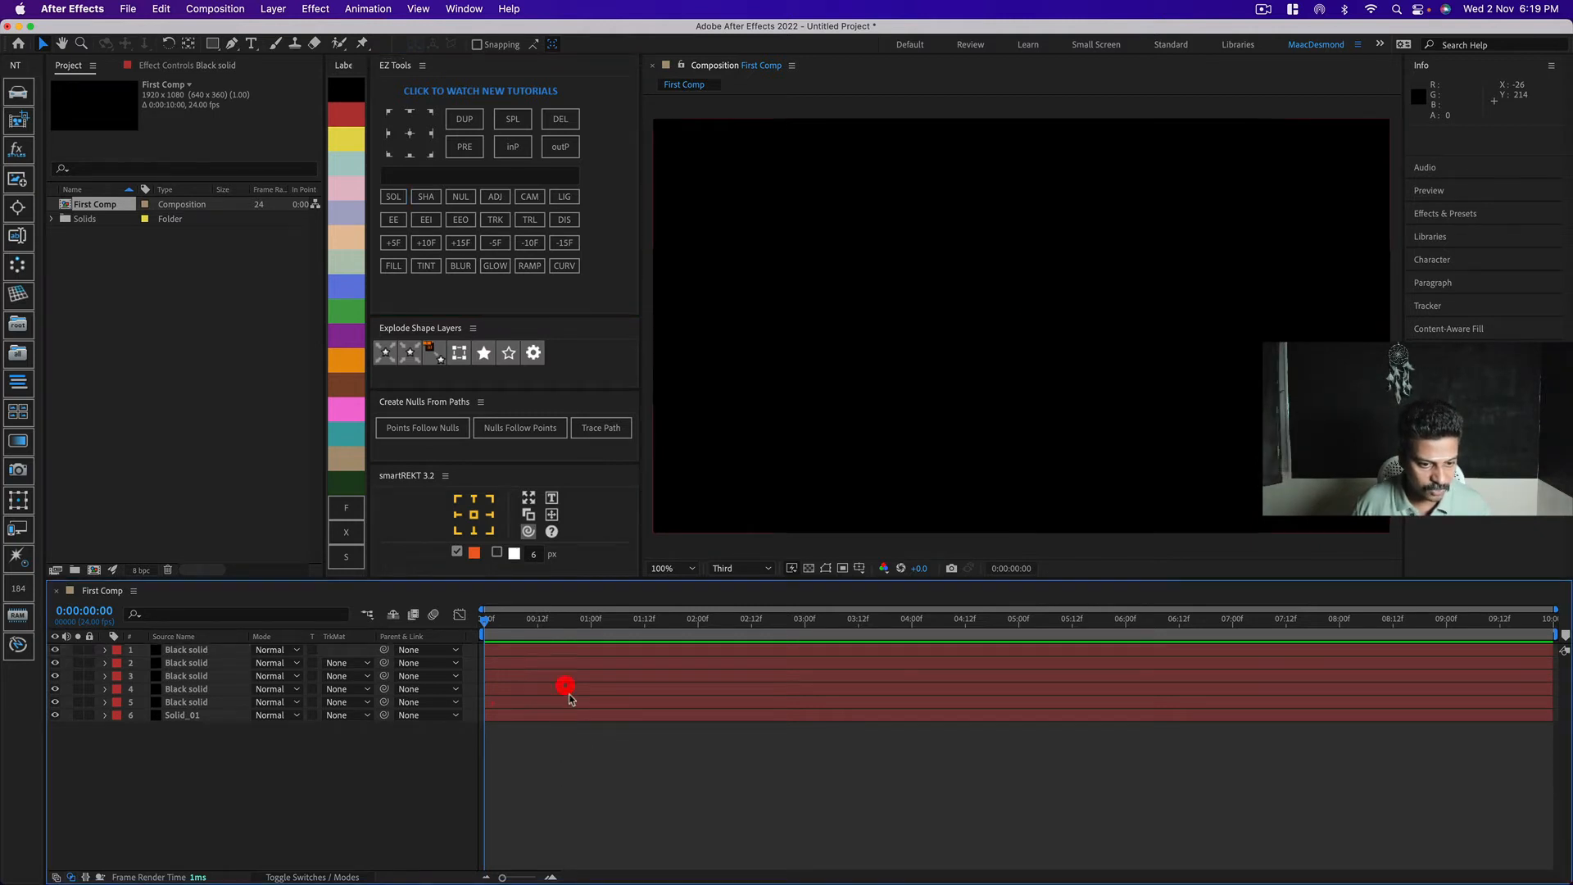
shift+click(557, 716)
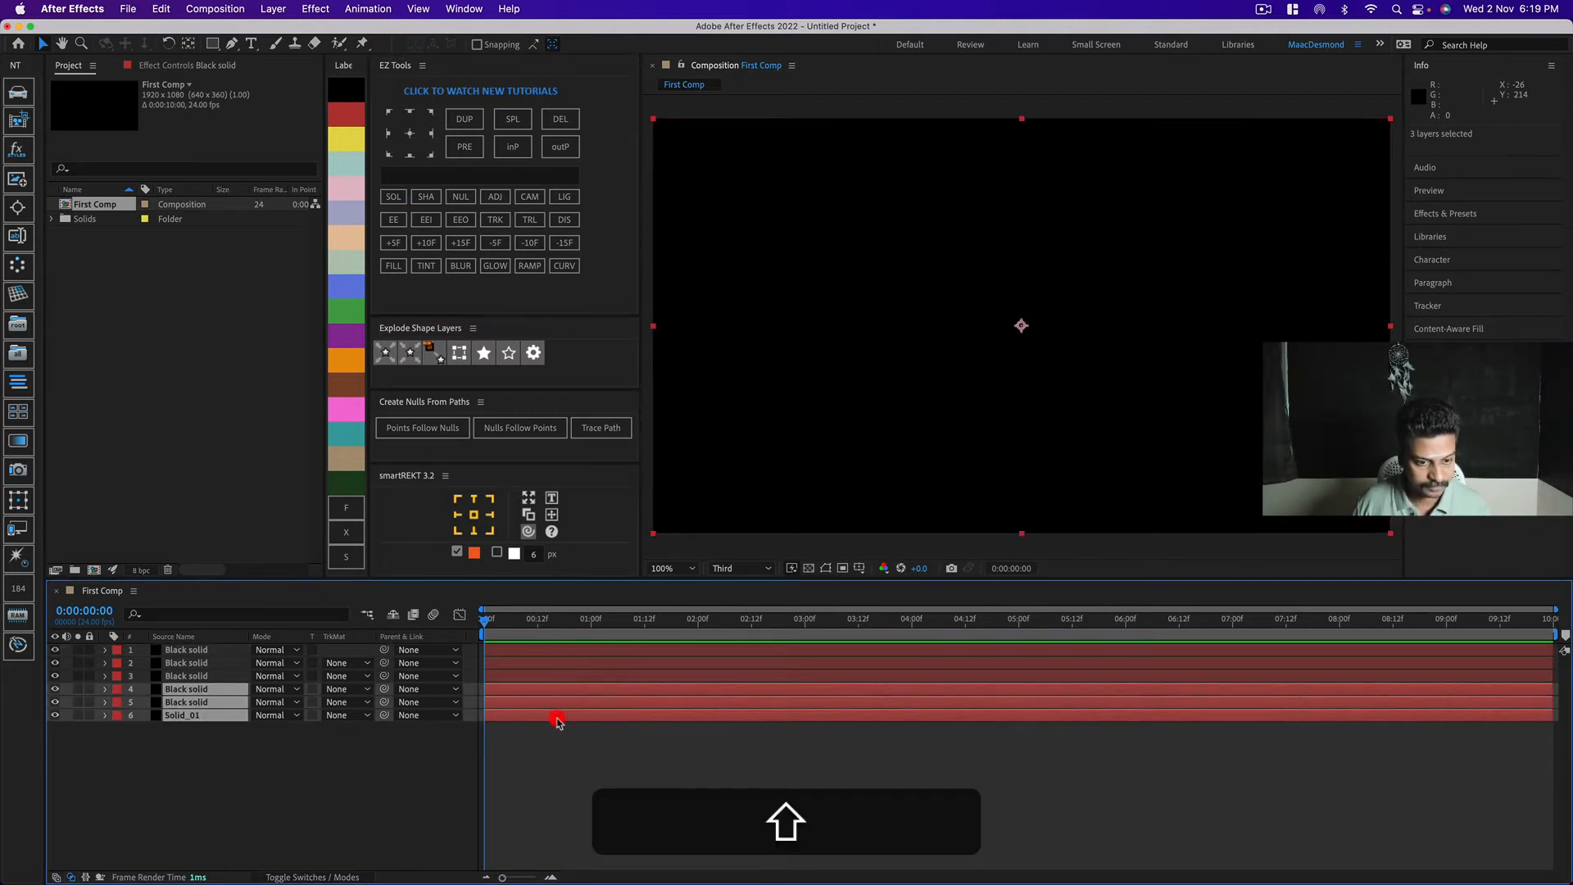
click(346, 414)
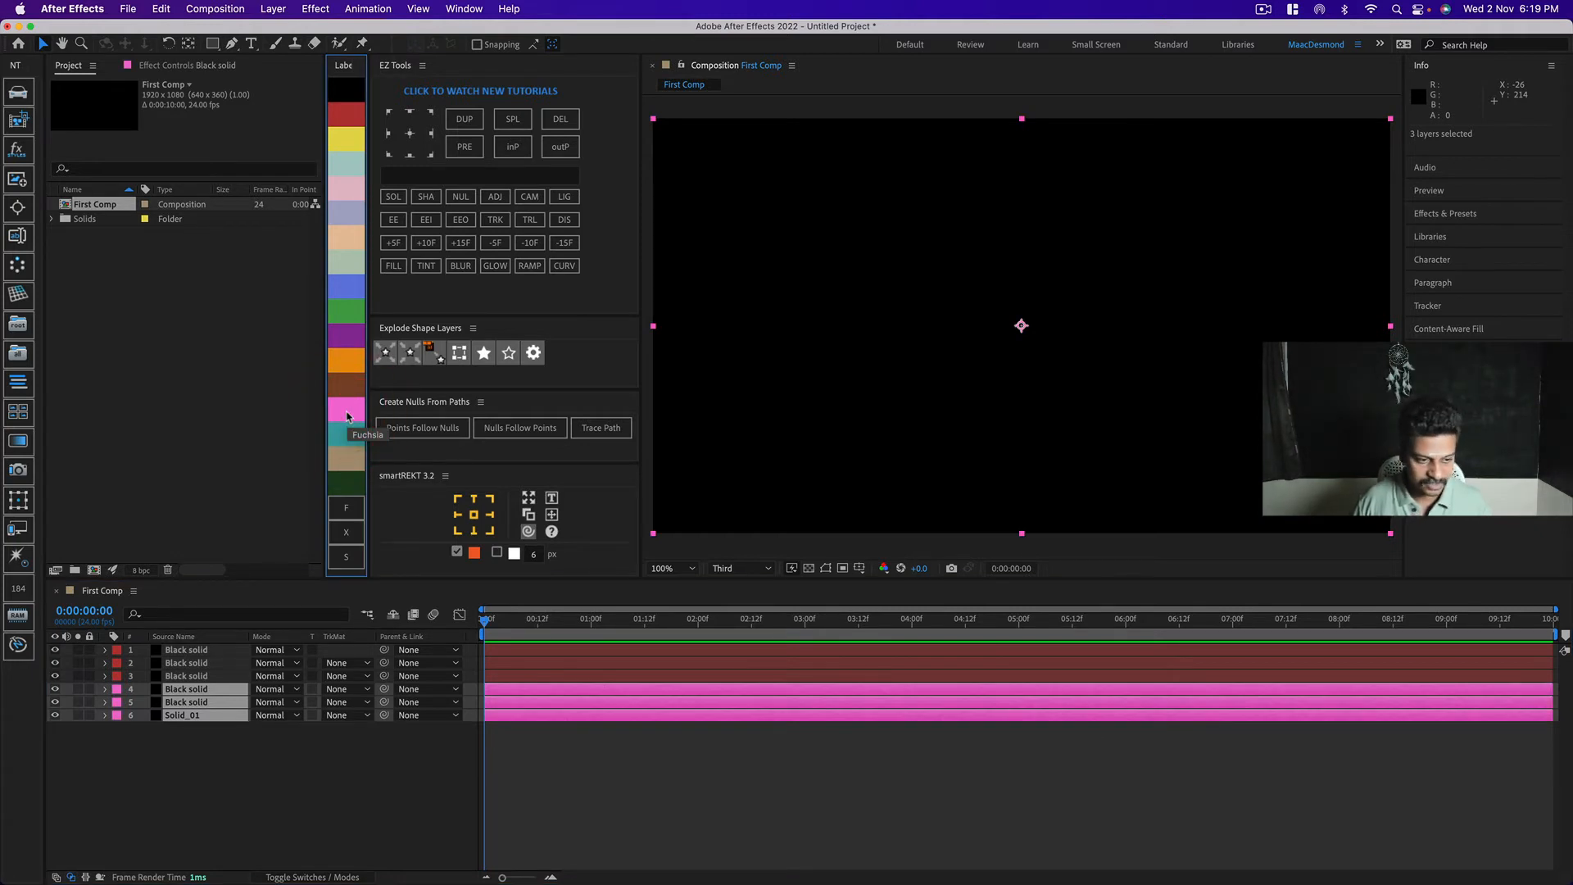
click(116, 692)
click(281, 791)
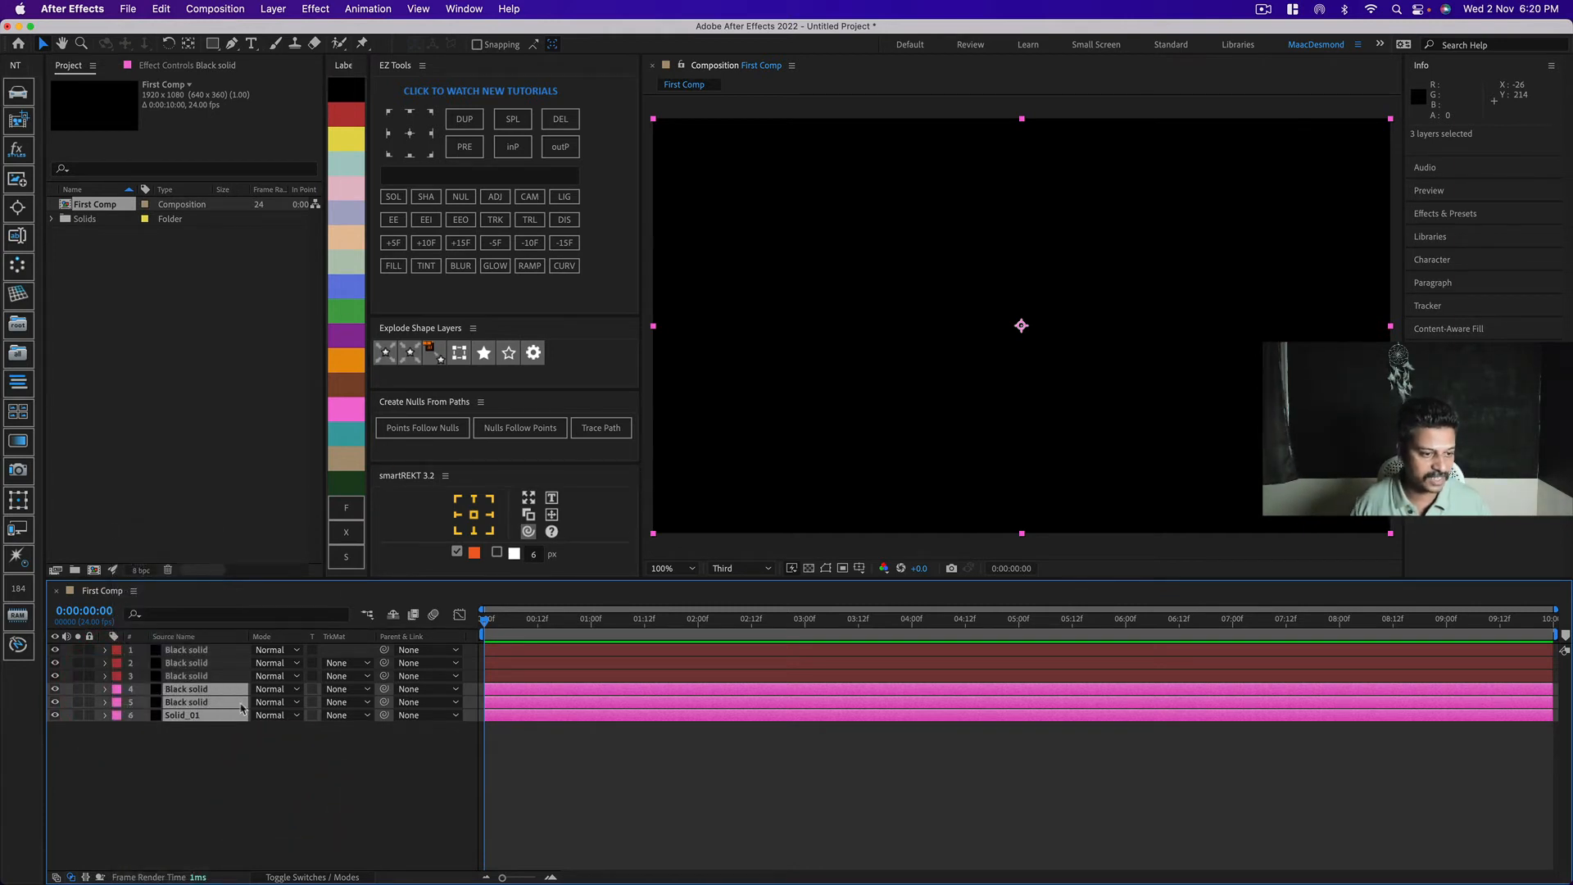
Label the second and third Black solid layers Orange and the topmost one Yellow.
click(215, 677)
shift+click(213, 662)
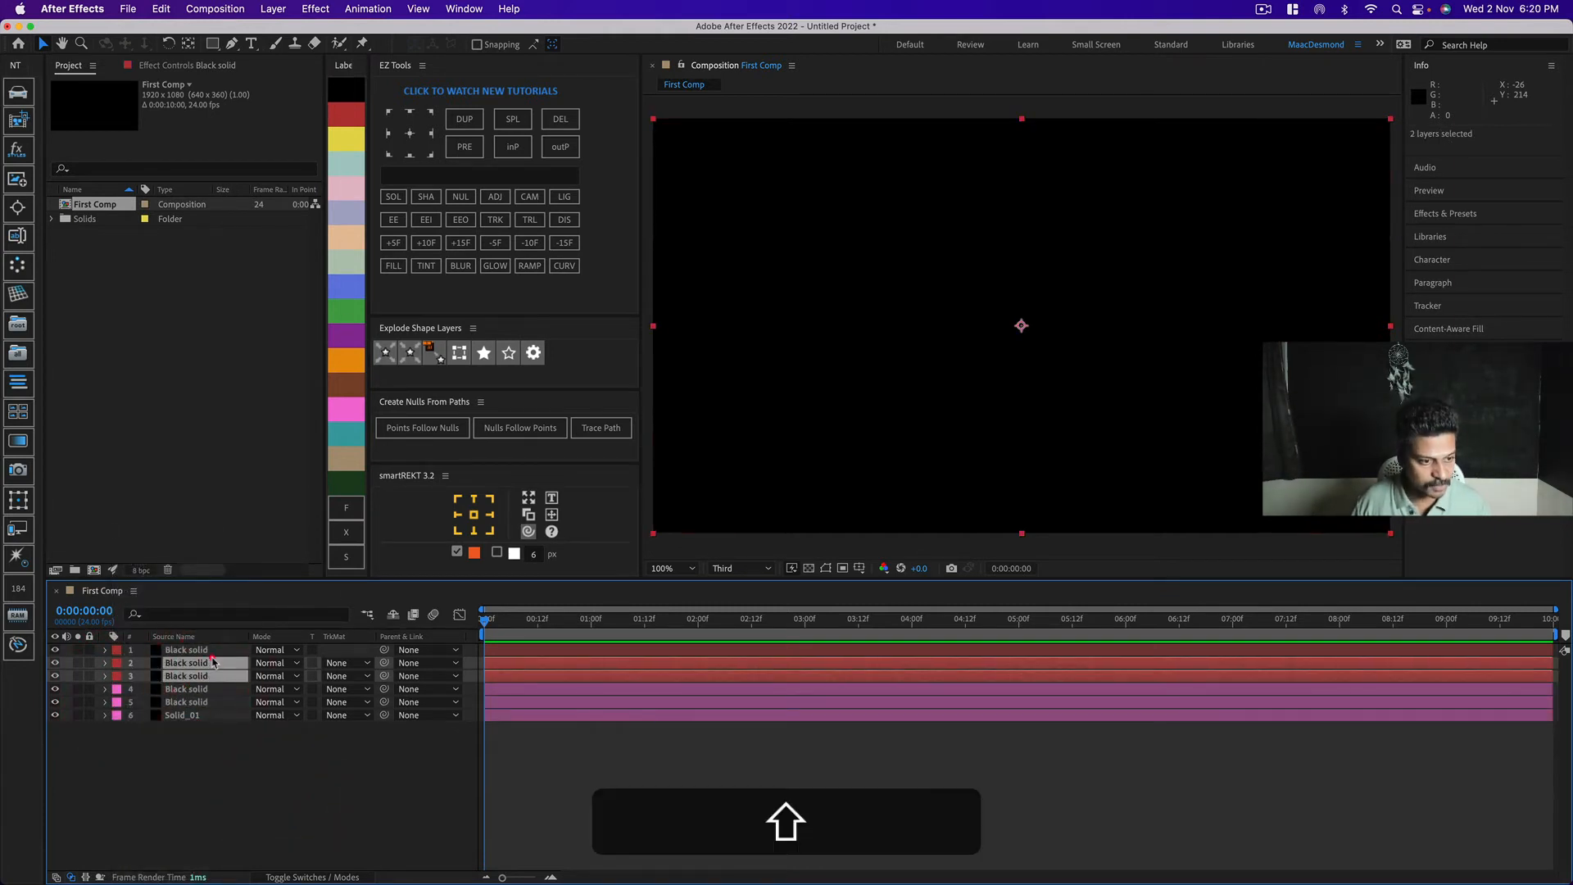
click(345, 359)
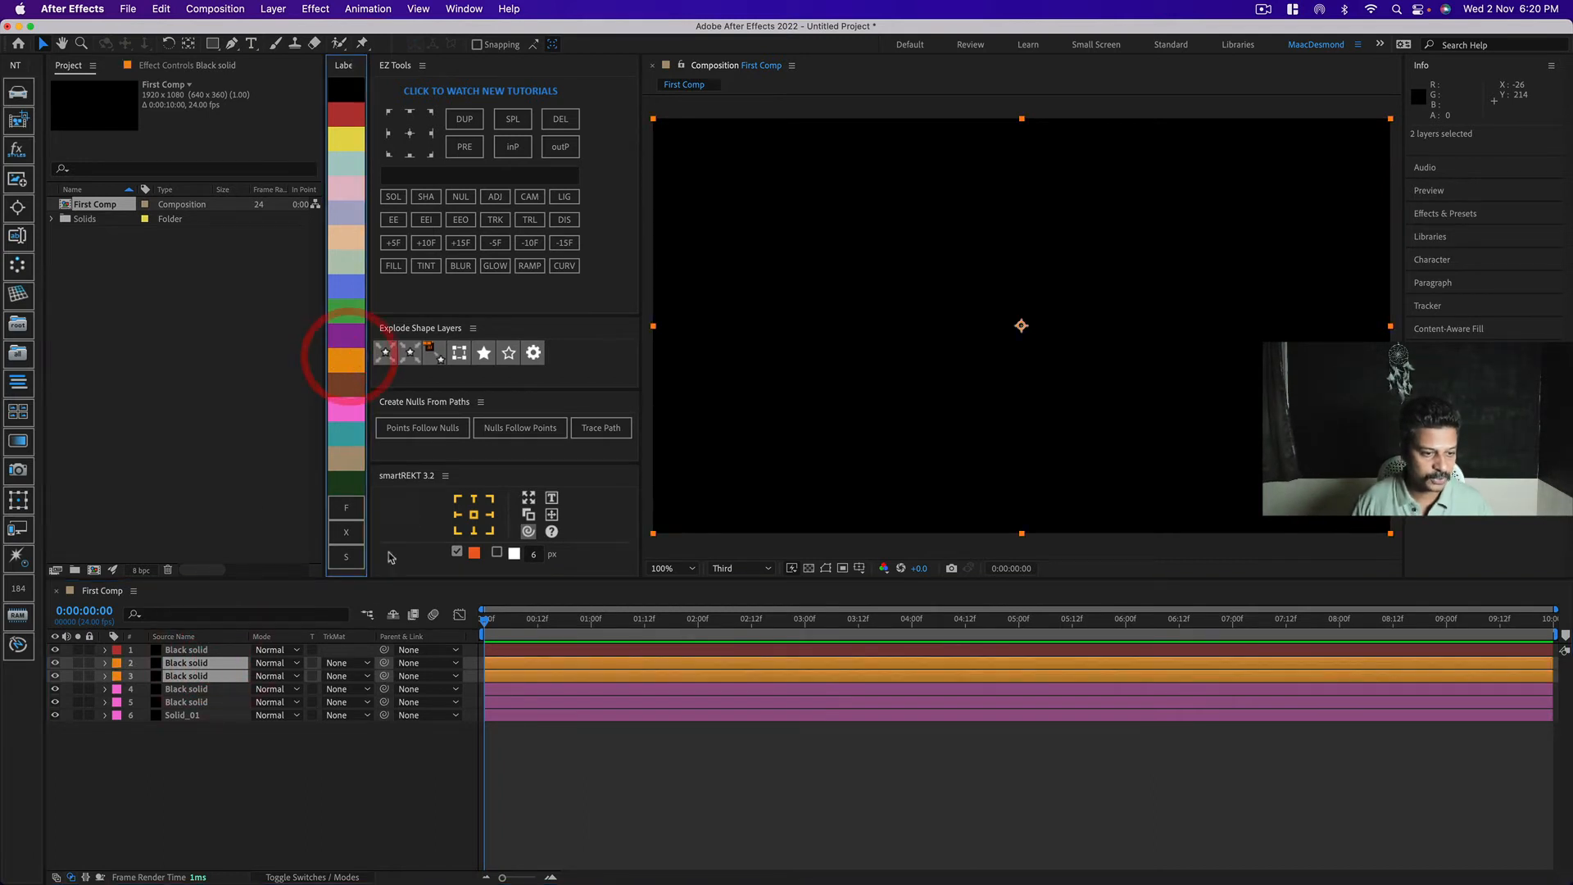
click(193, 650)
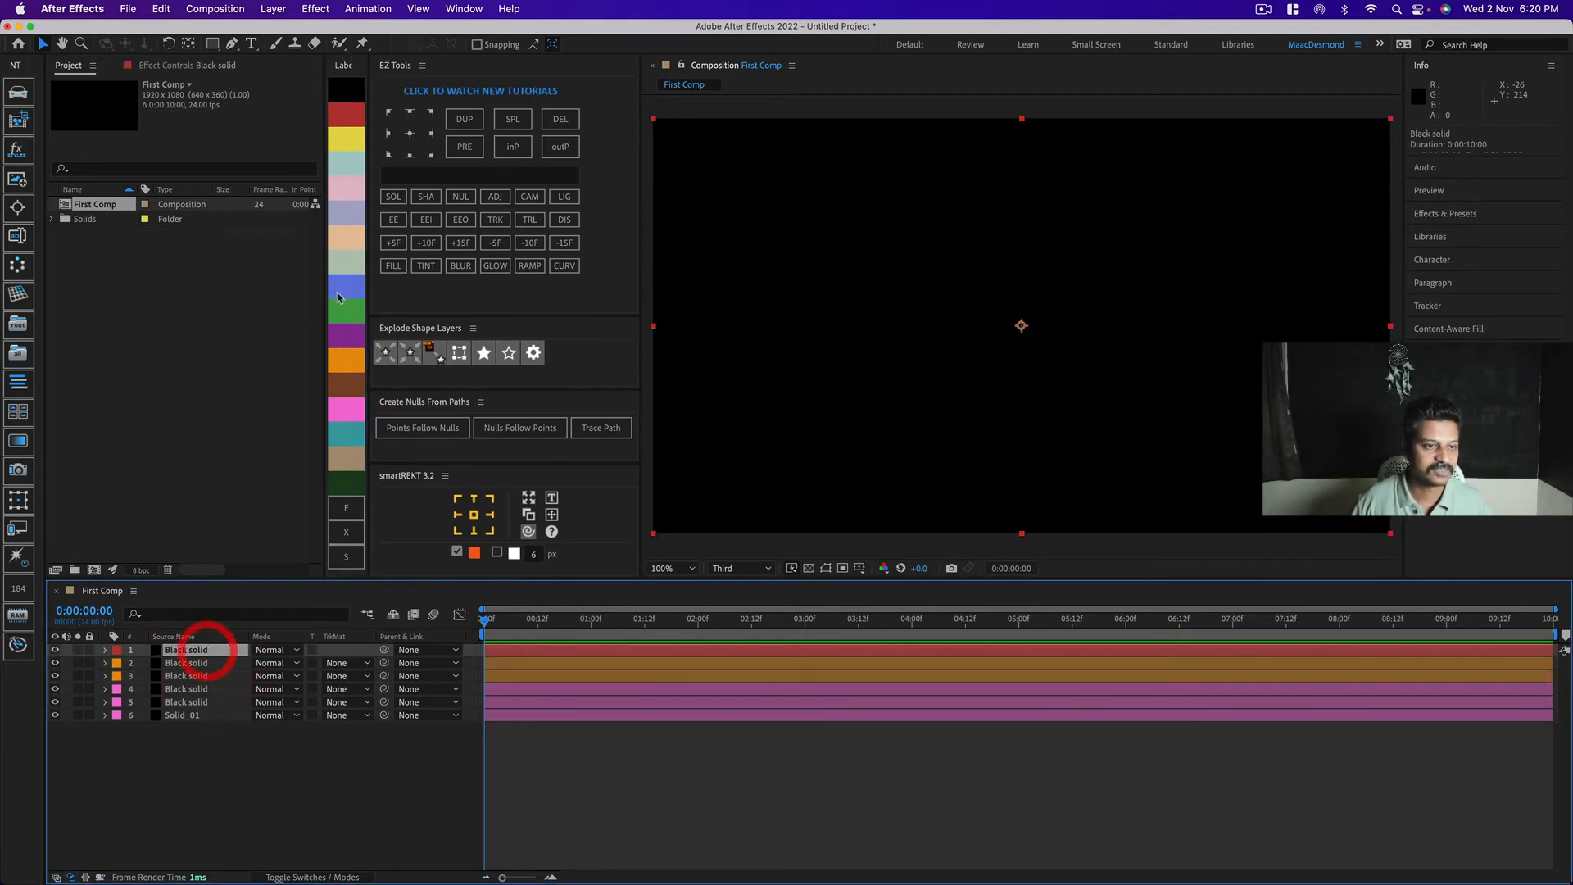
click(351, 148)
click(580, 740)
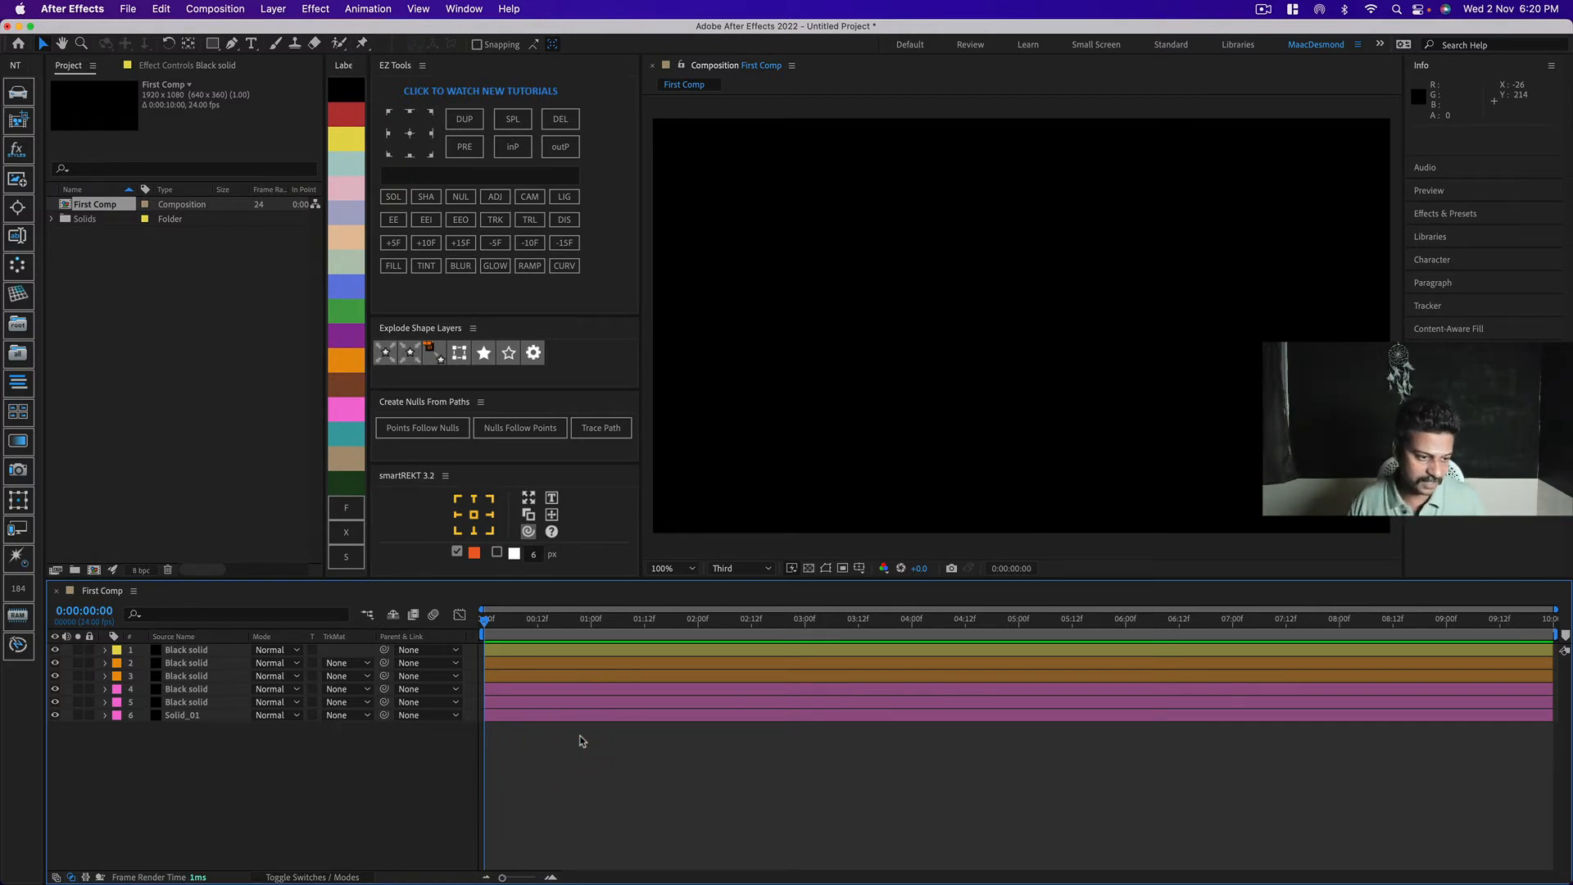
Select all layers of the Fuchsia label group, and clear the selection.
click(116, 694)
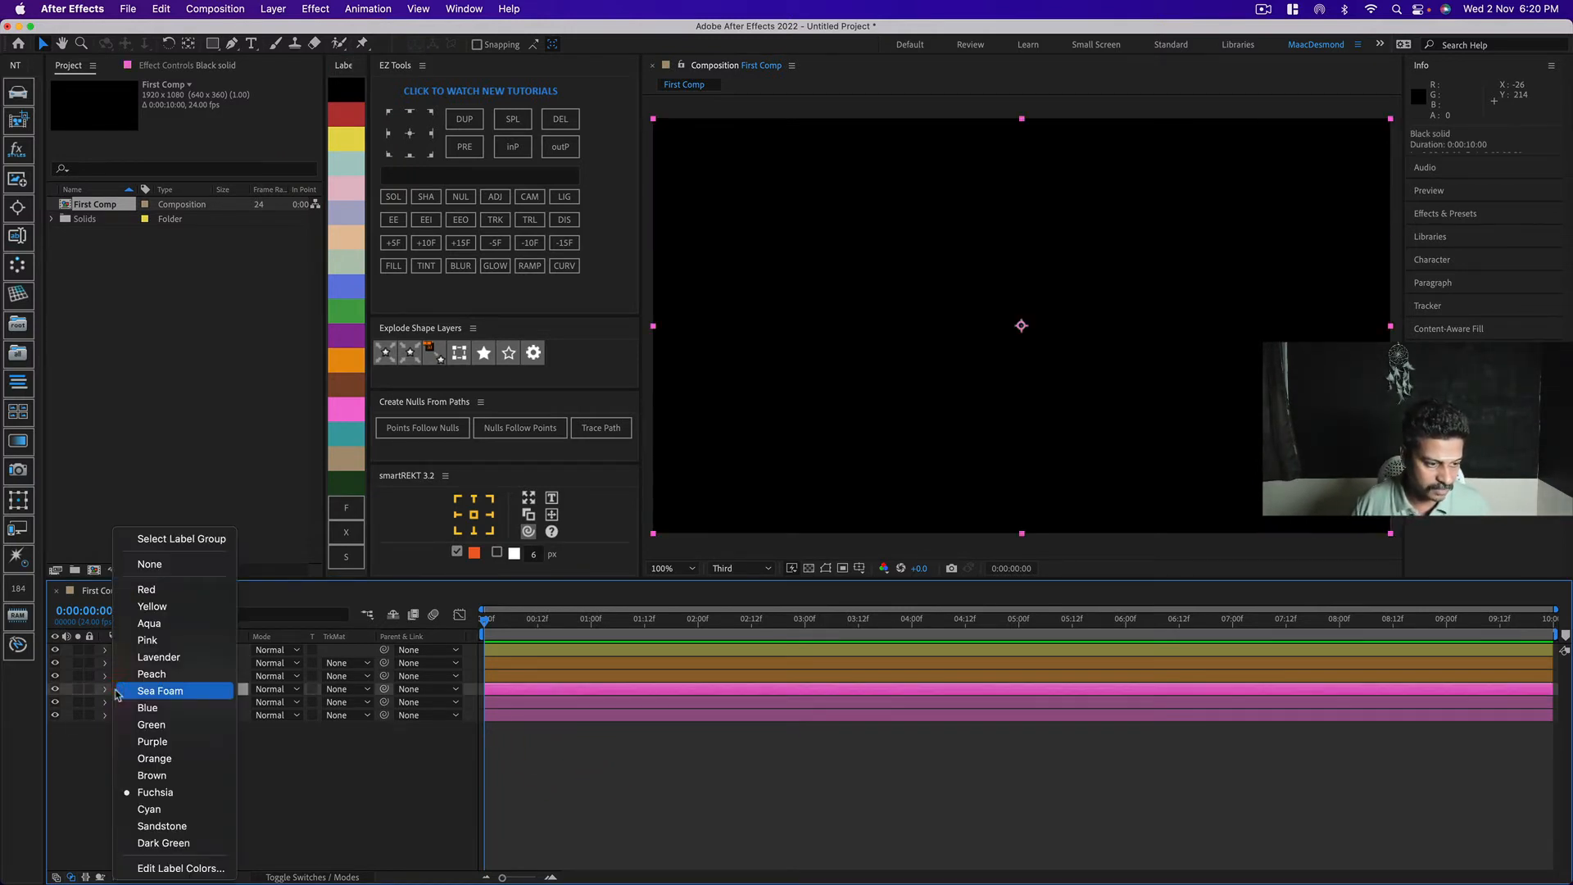
click(201, 539)
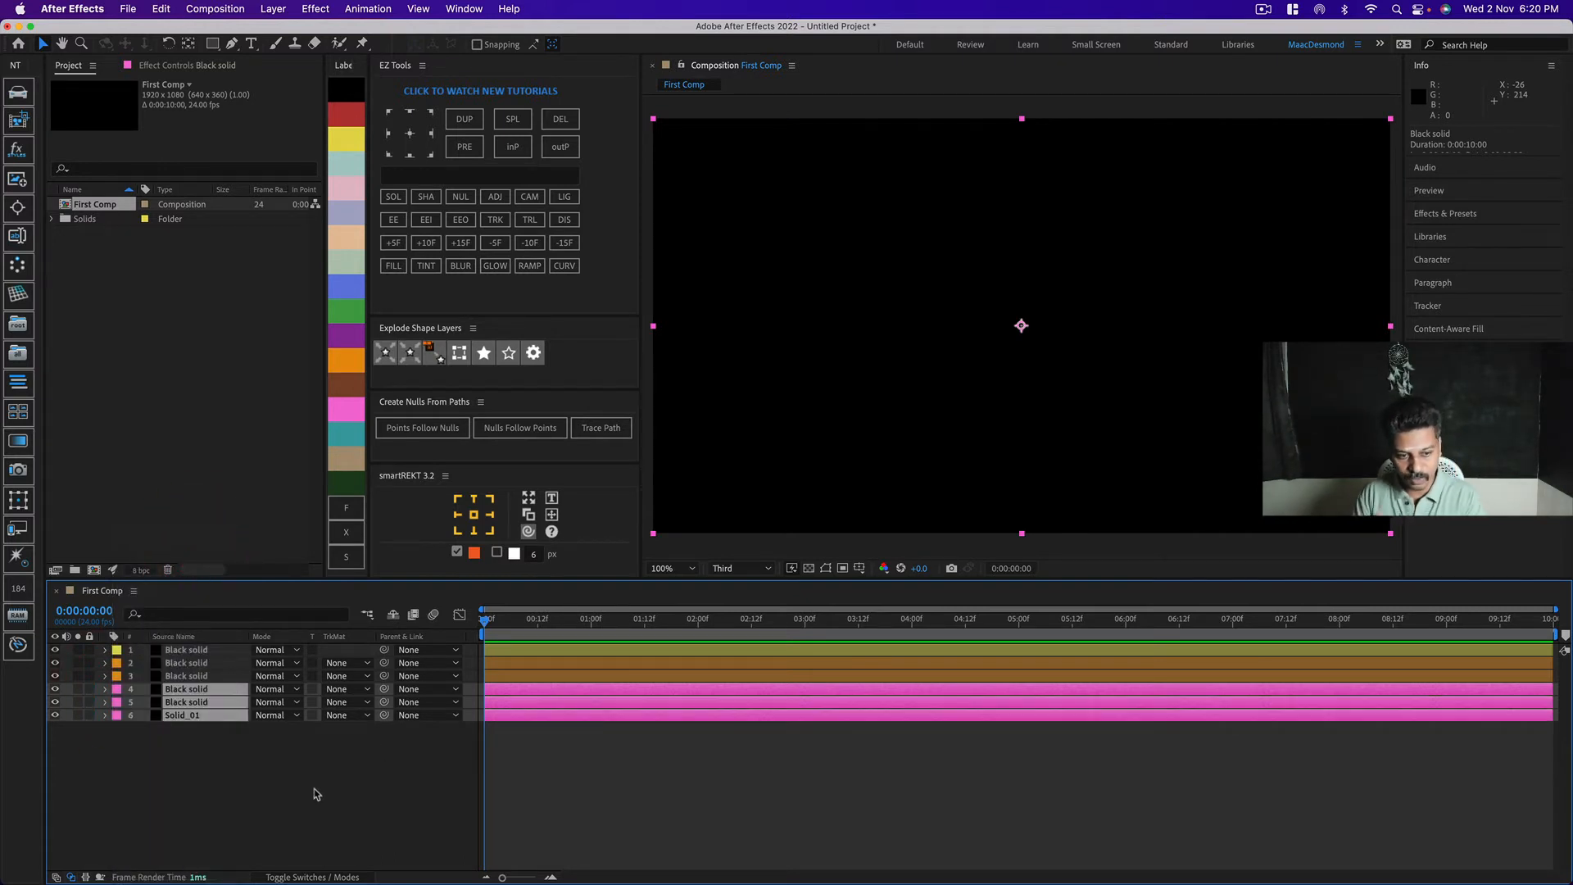
click(219, 772)
Reorder the lower solids so Fuchsia and Orange layers alternate, then select the whole Fuchsia label group and clear the selection.
drag(201, 697, 209, 657)
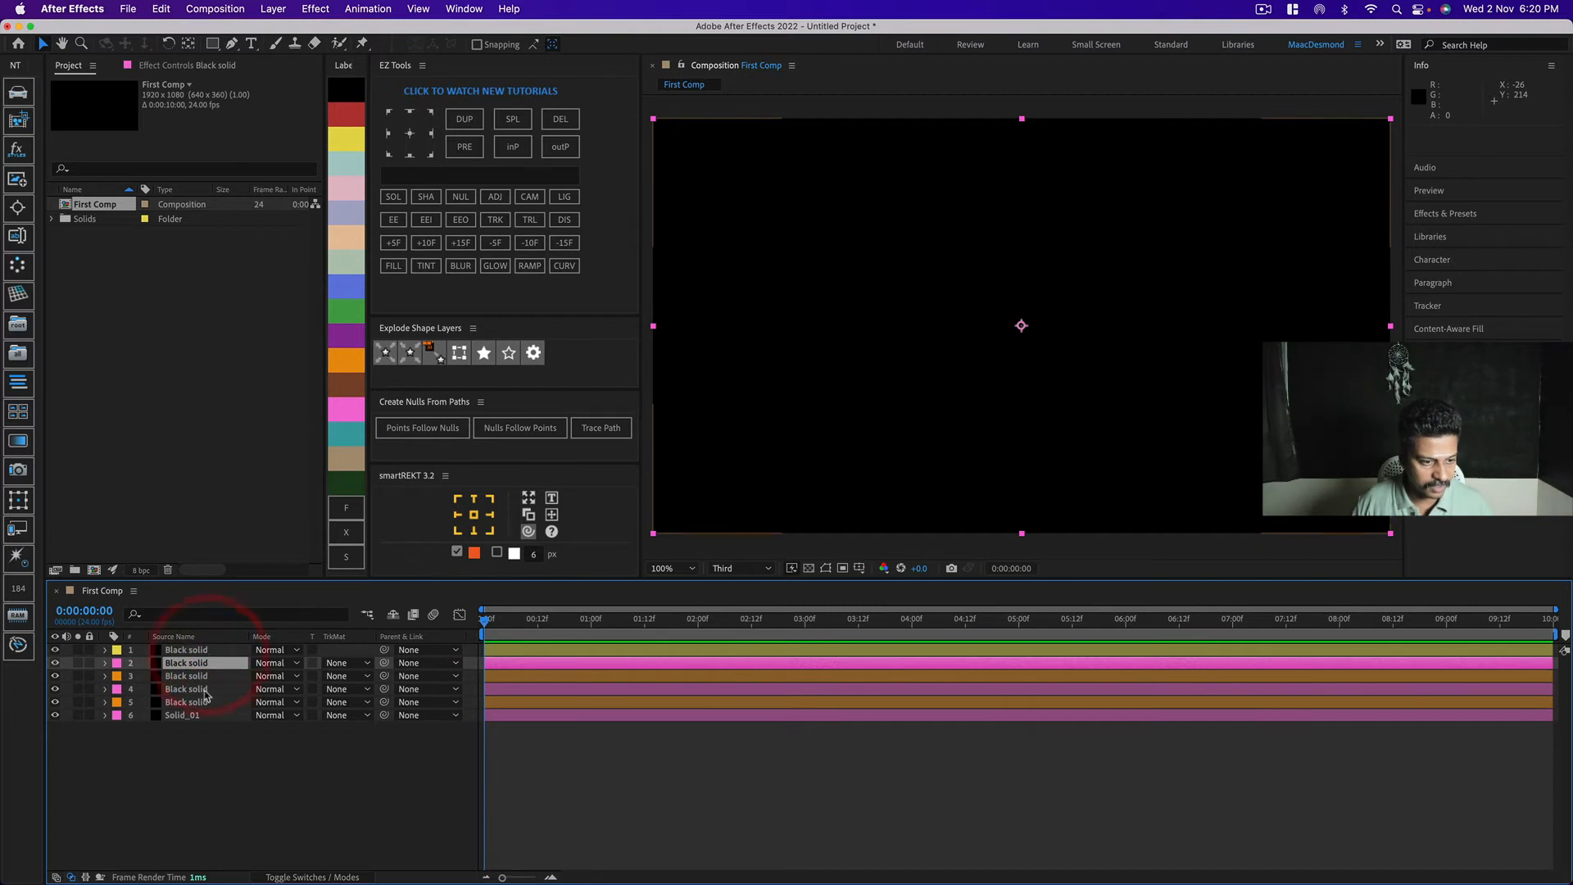
click(116, 663)
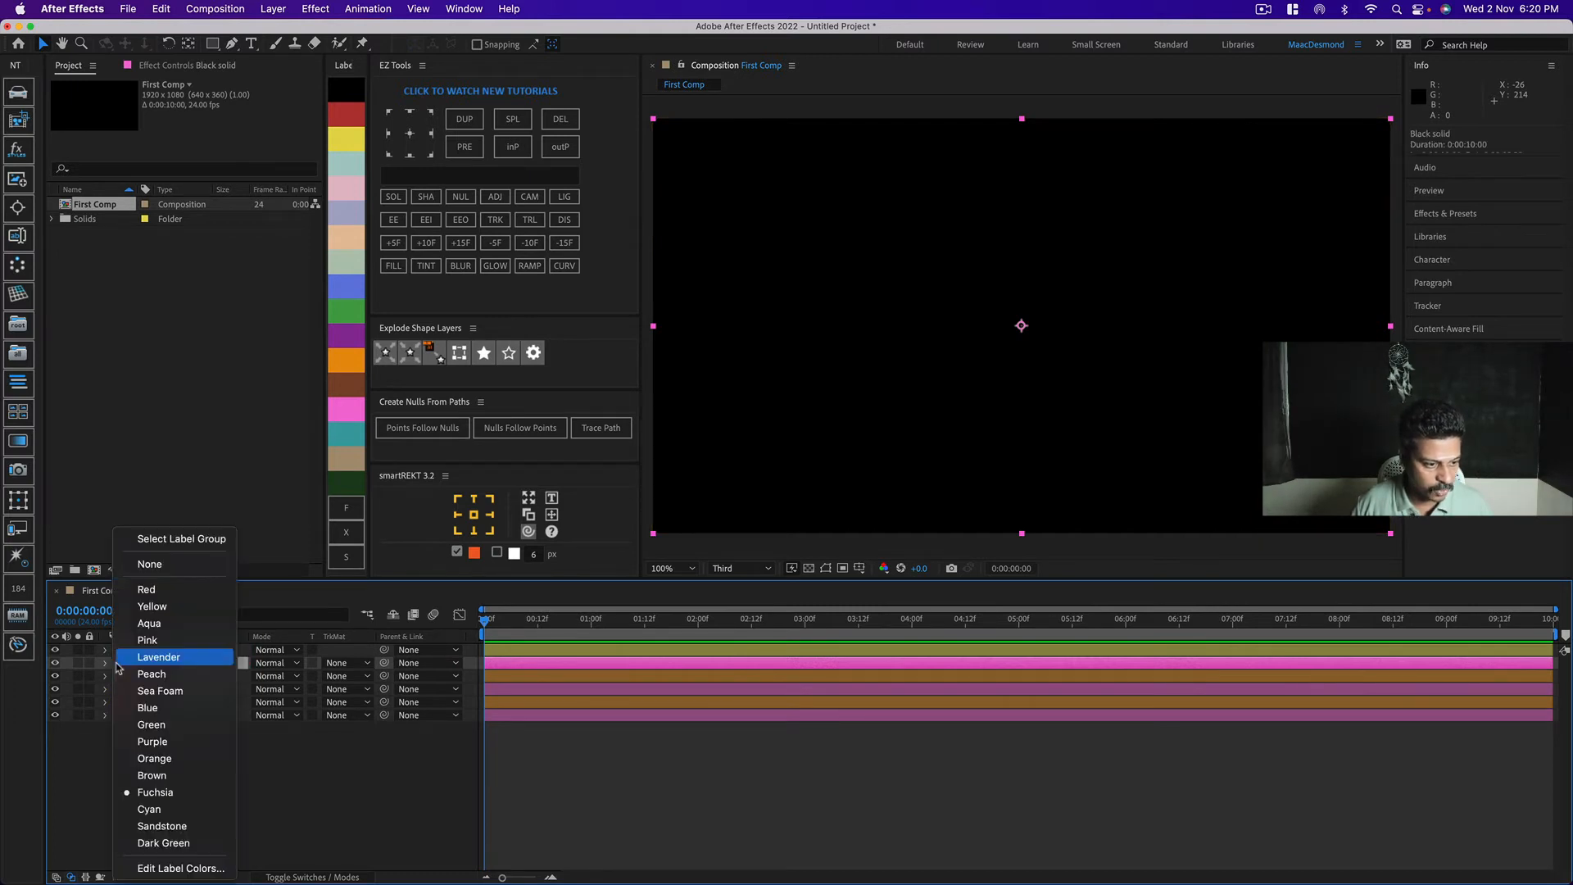
click(176, 538)
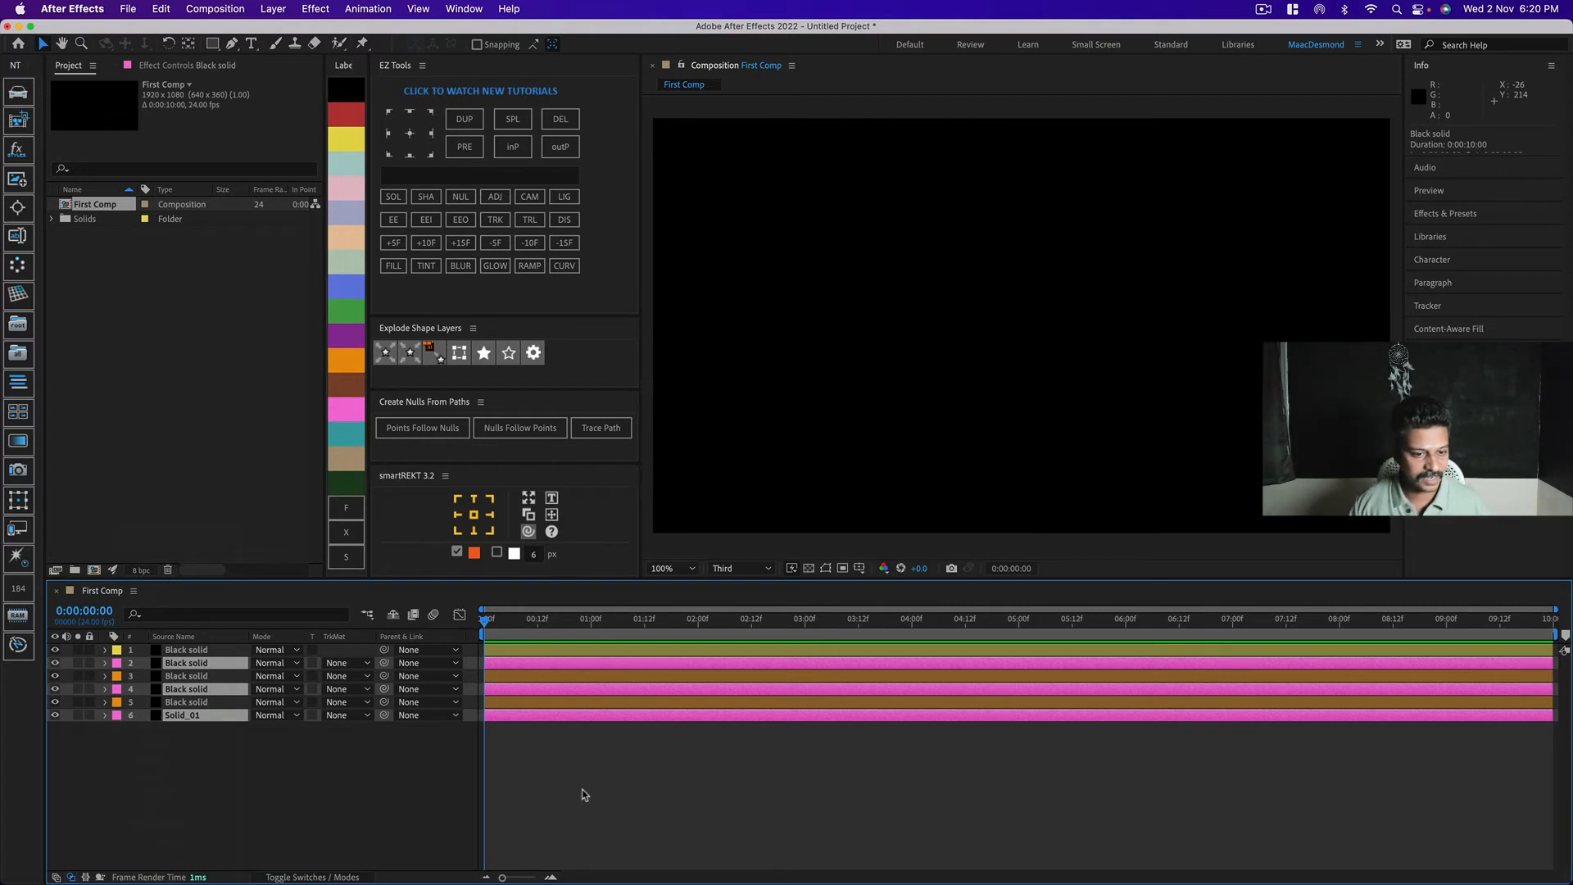
click(581, 791)
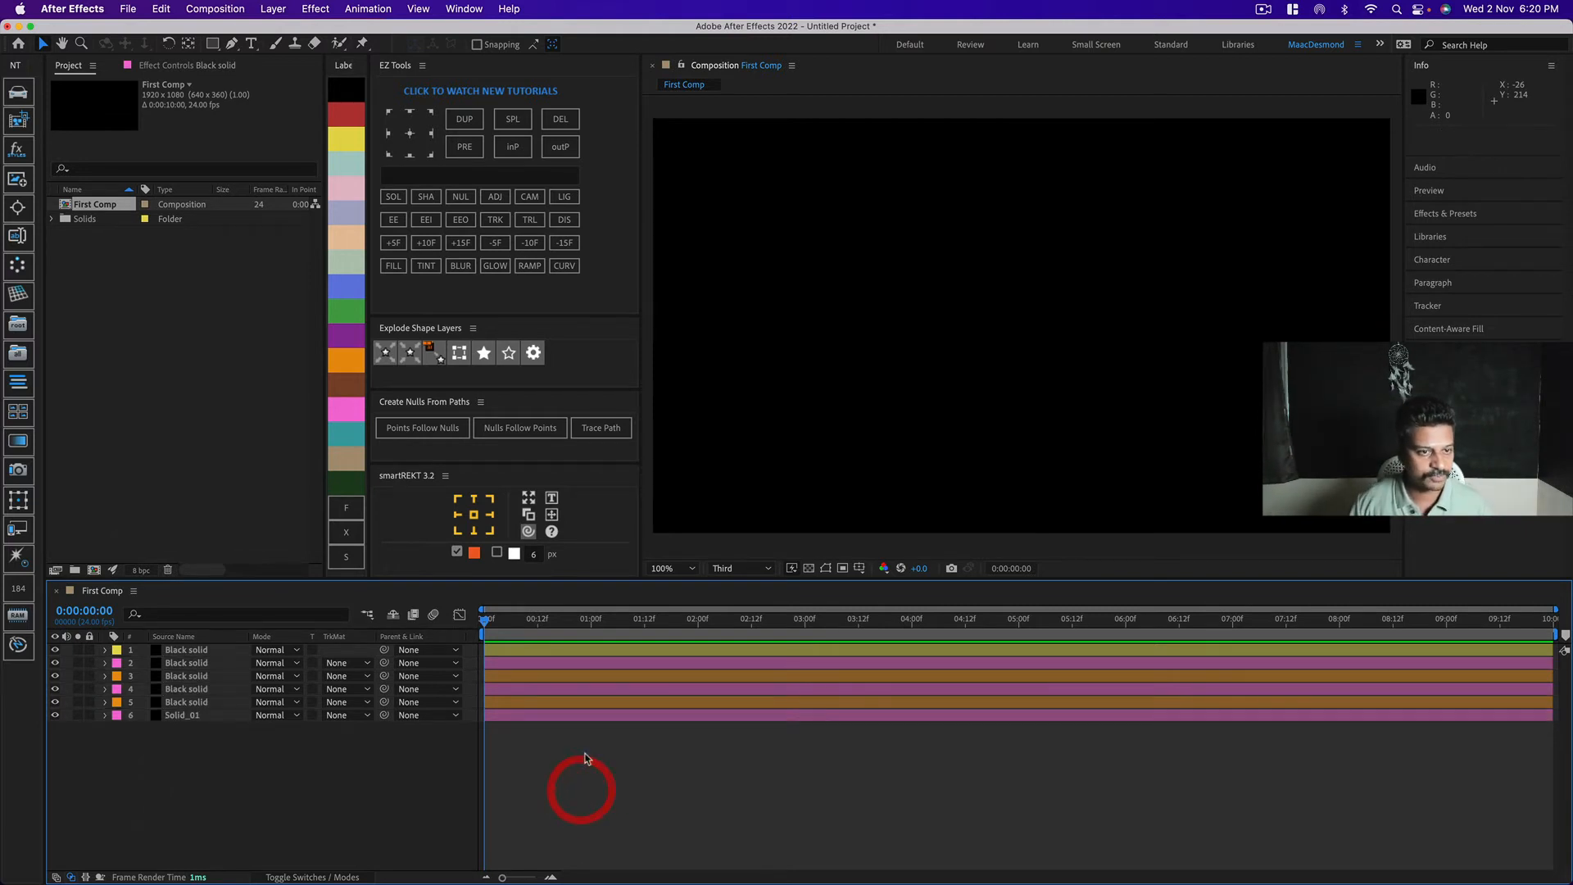
Add a null layer with EZ Tools and move its anchor point by hand to the top edge's midpoint and the top-right corner.
click(461, 199)
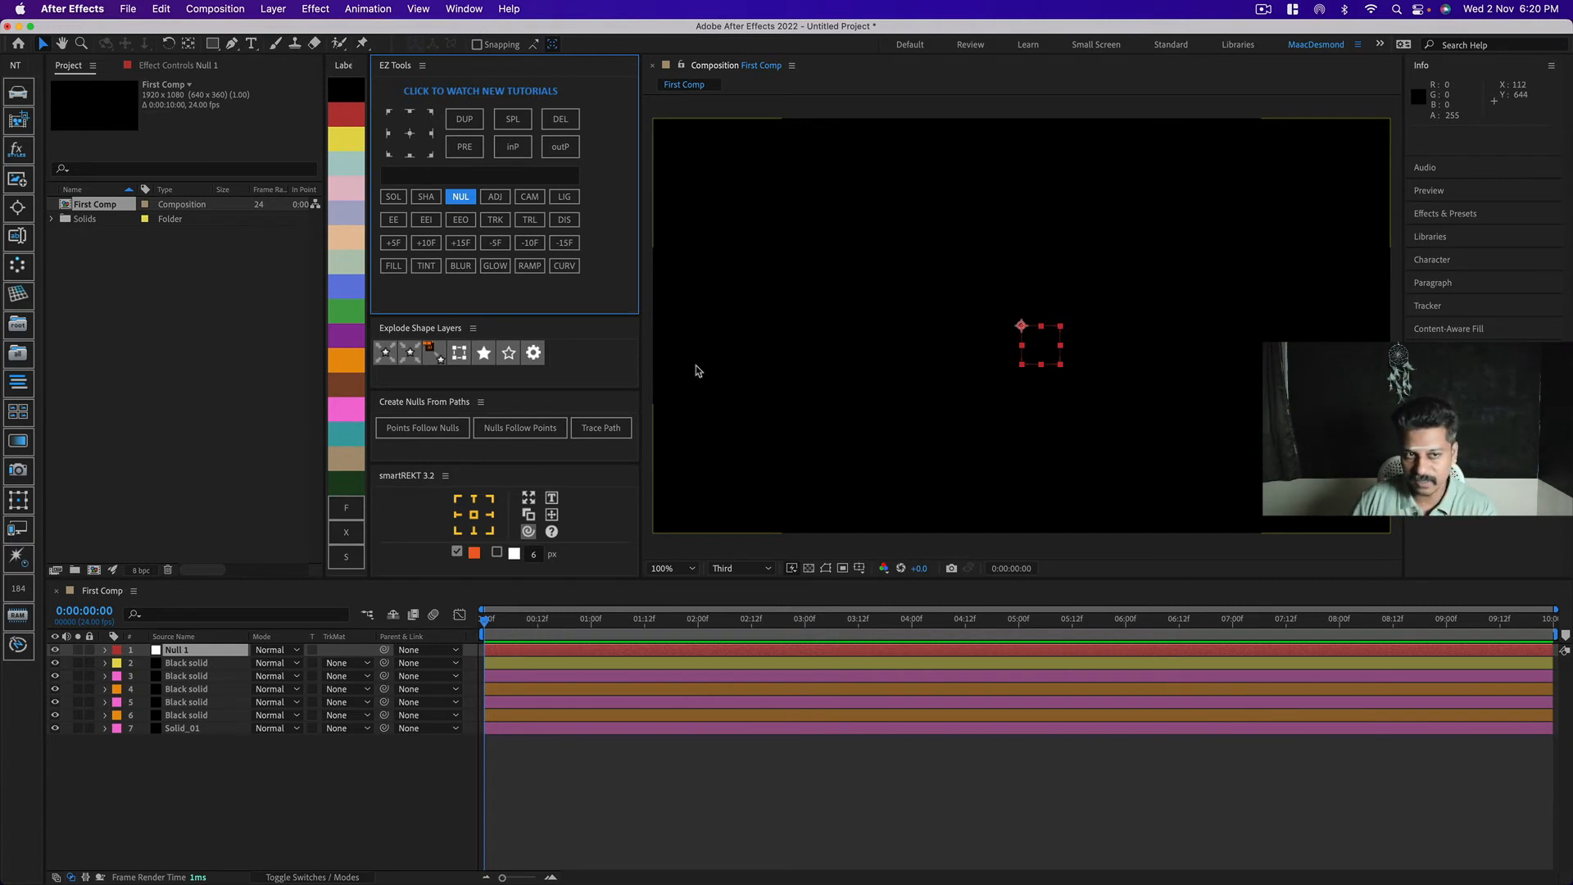
click(189, 44)
drag(1032, 327, 1044, 329)
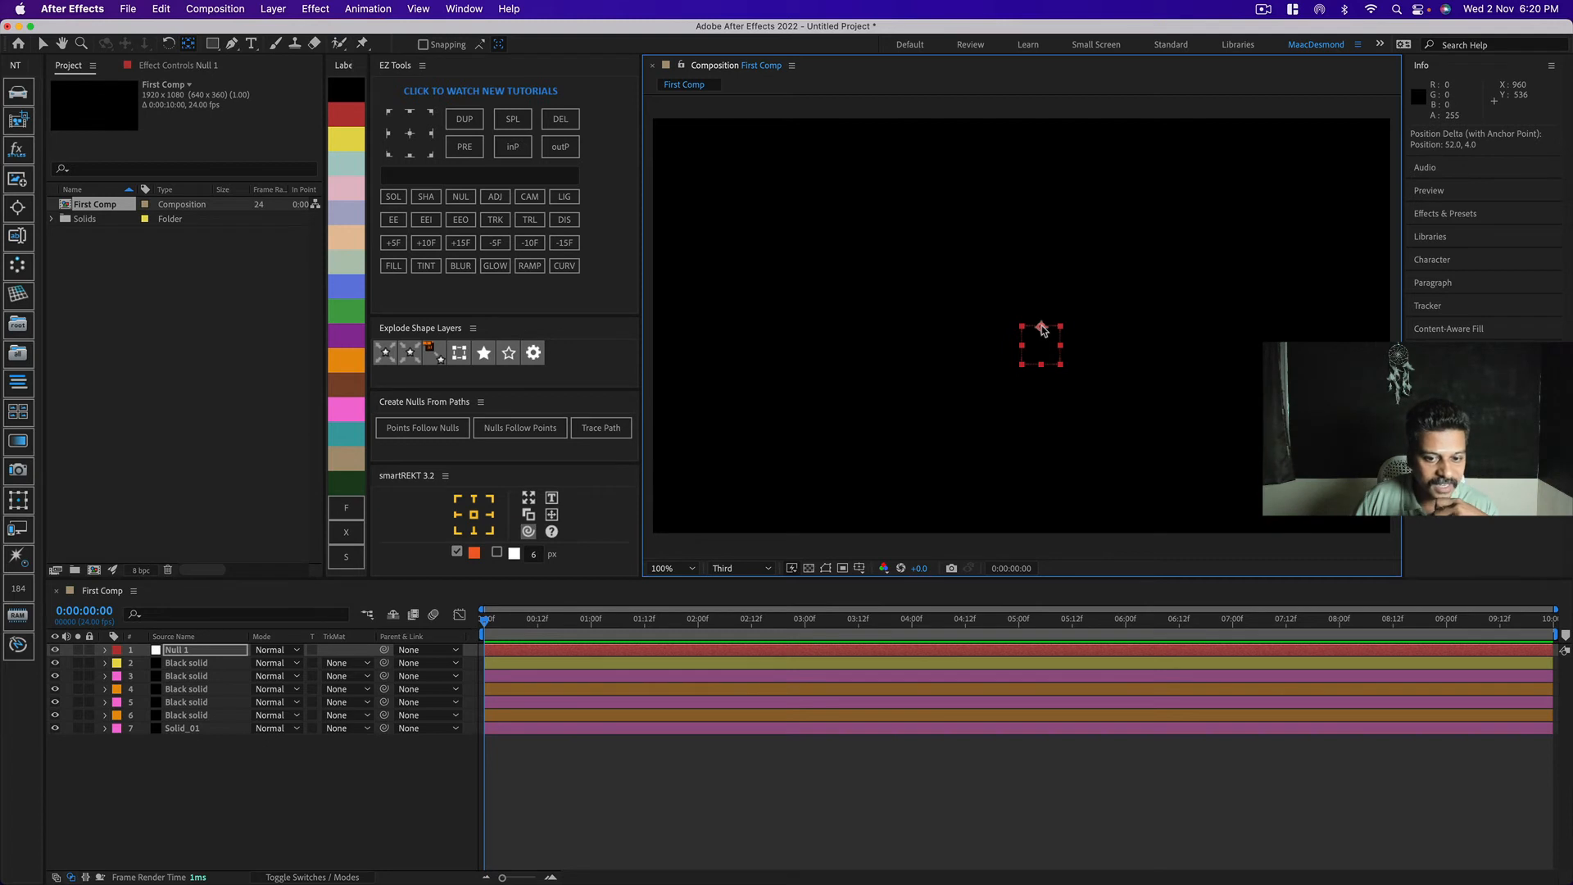
drag(1043, 329, 1062, 328)
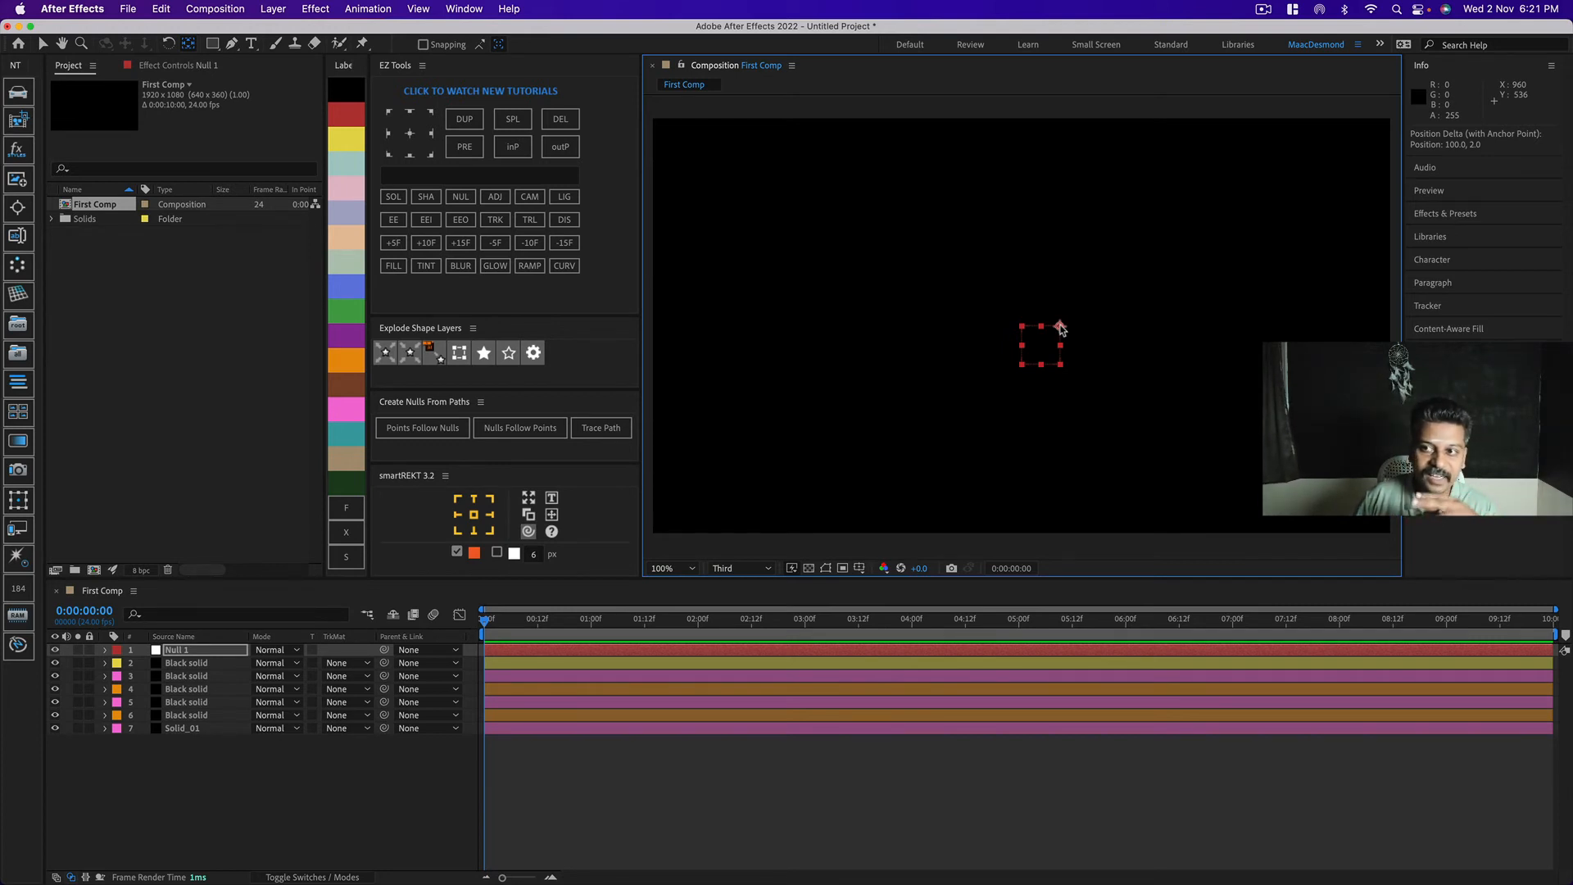
click(1062, 328)
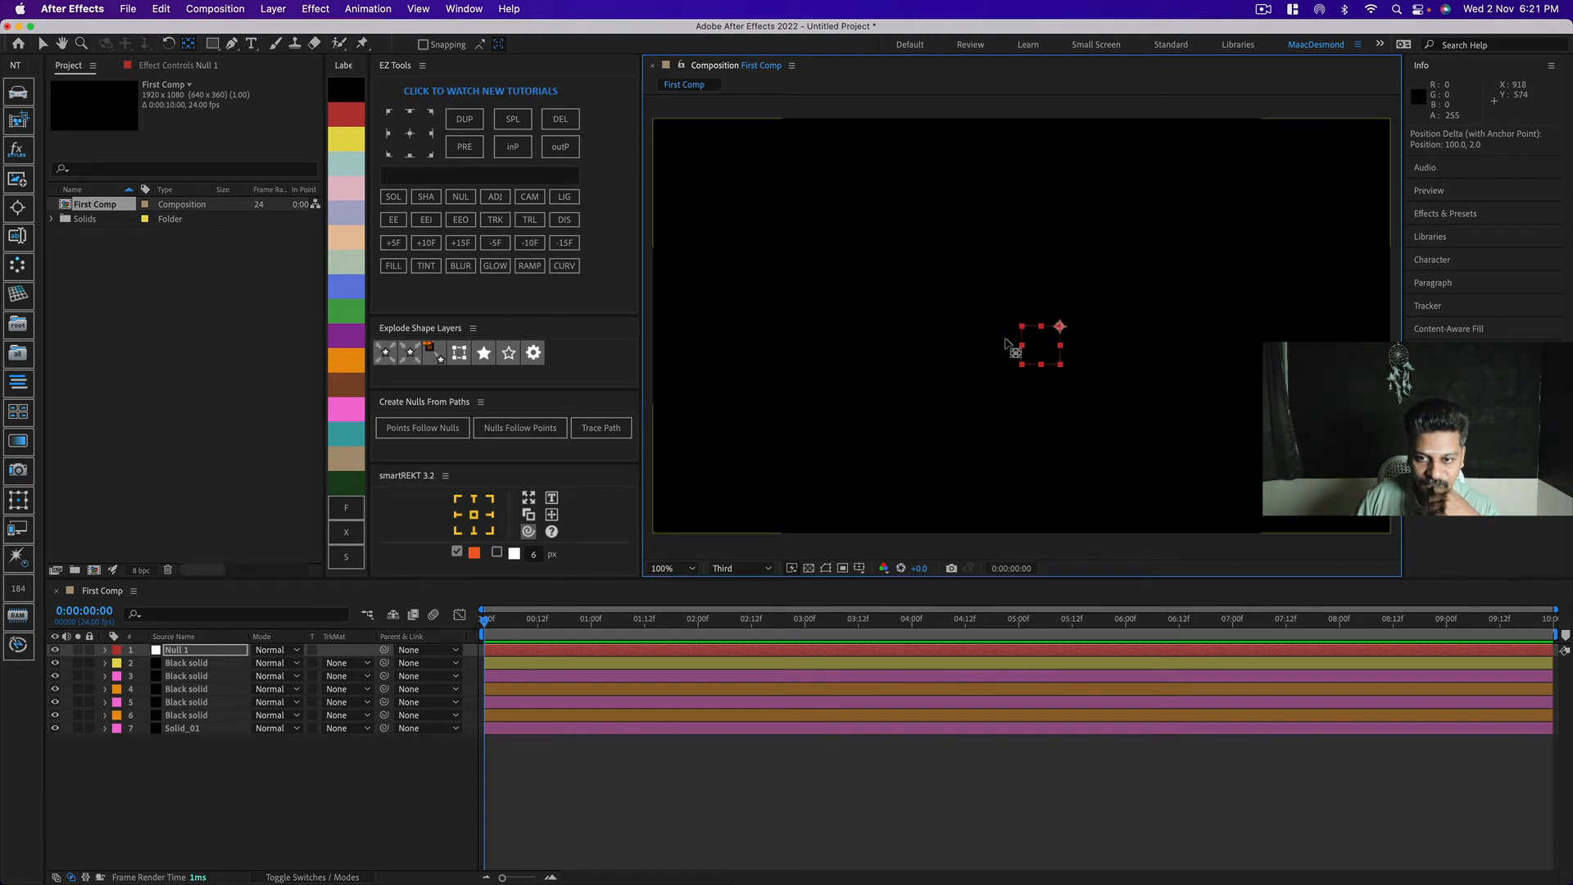
drag(1060, 327, 1058, 328)
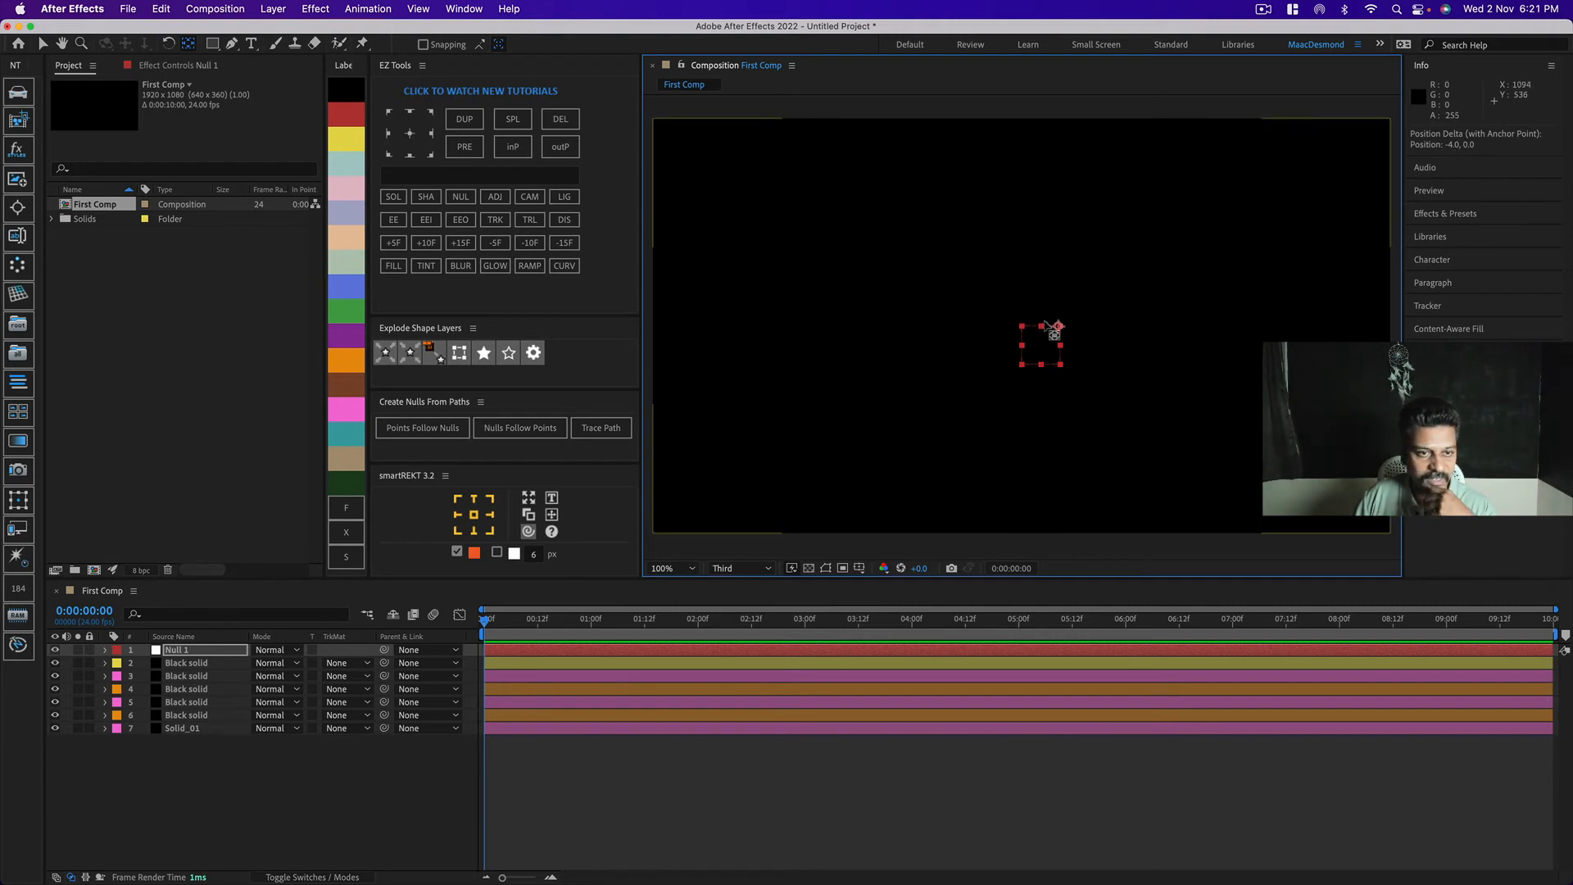
Snap the null's anchor point to several of its corners and edge midpoints with EZ Tools, finishing at the null's centre.
click(429, 115)
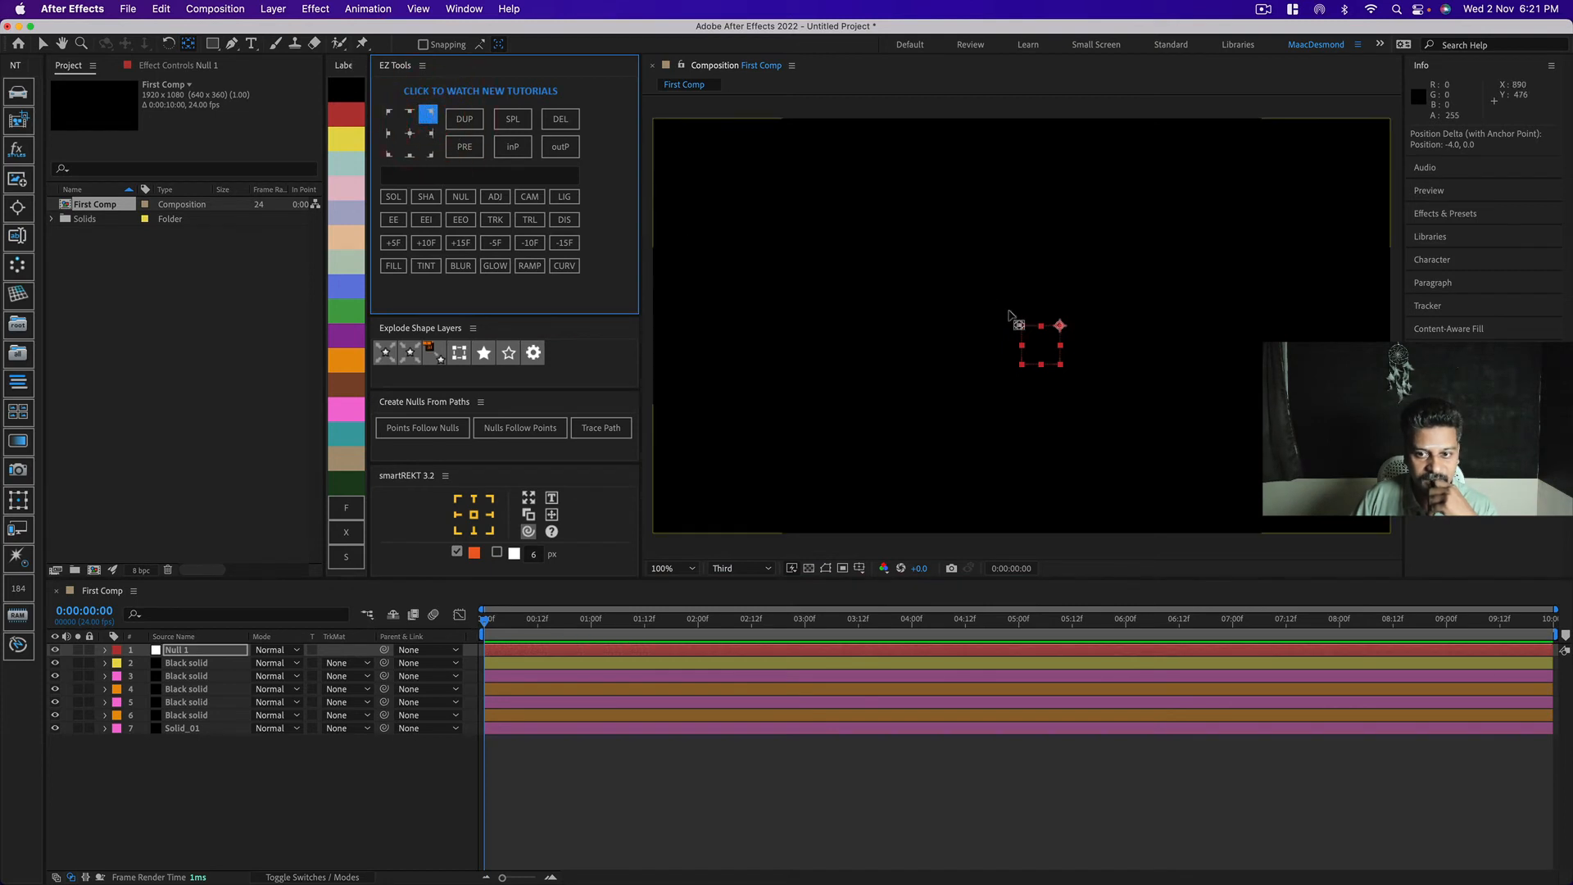
click(411, 155)
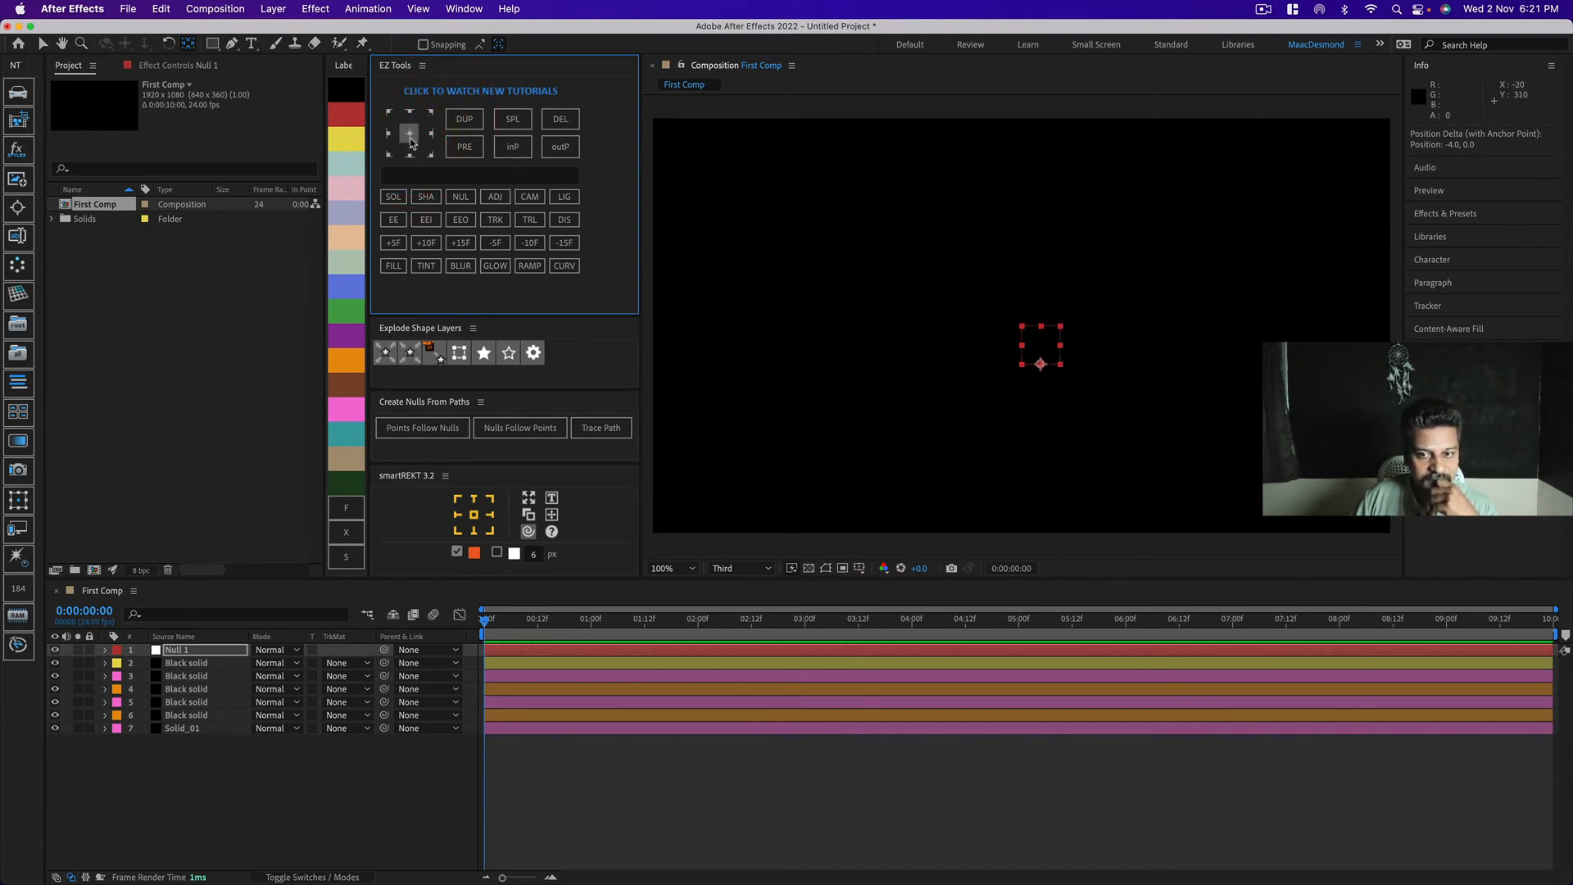
click(410, 138)
click(431, 155)
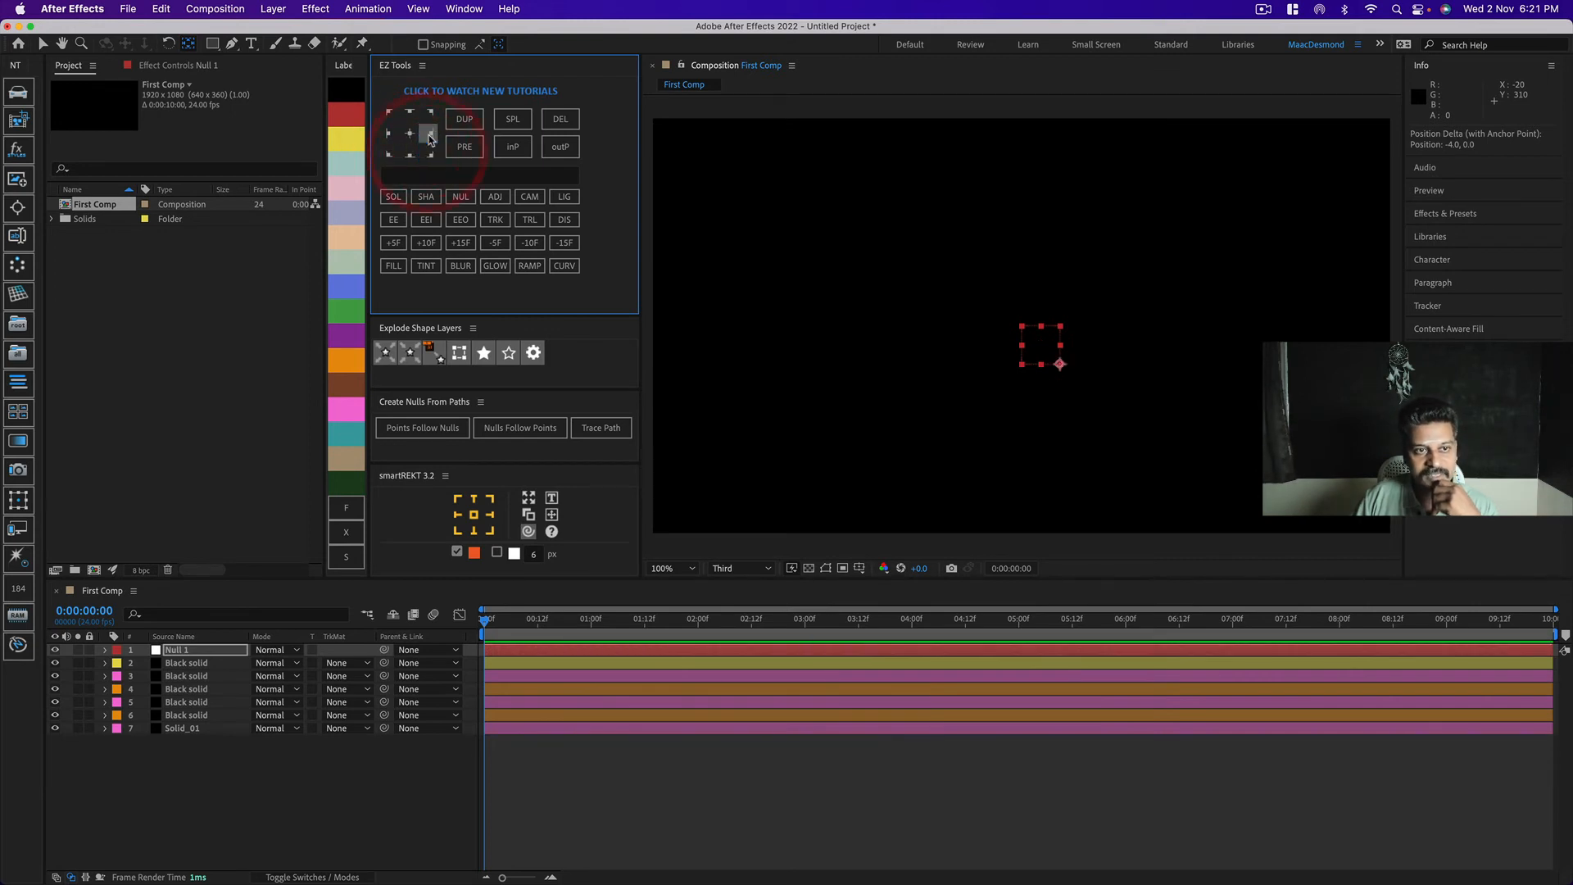
click(429, 132)
click(391, 120)
click(391, 136)
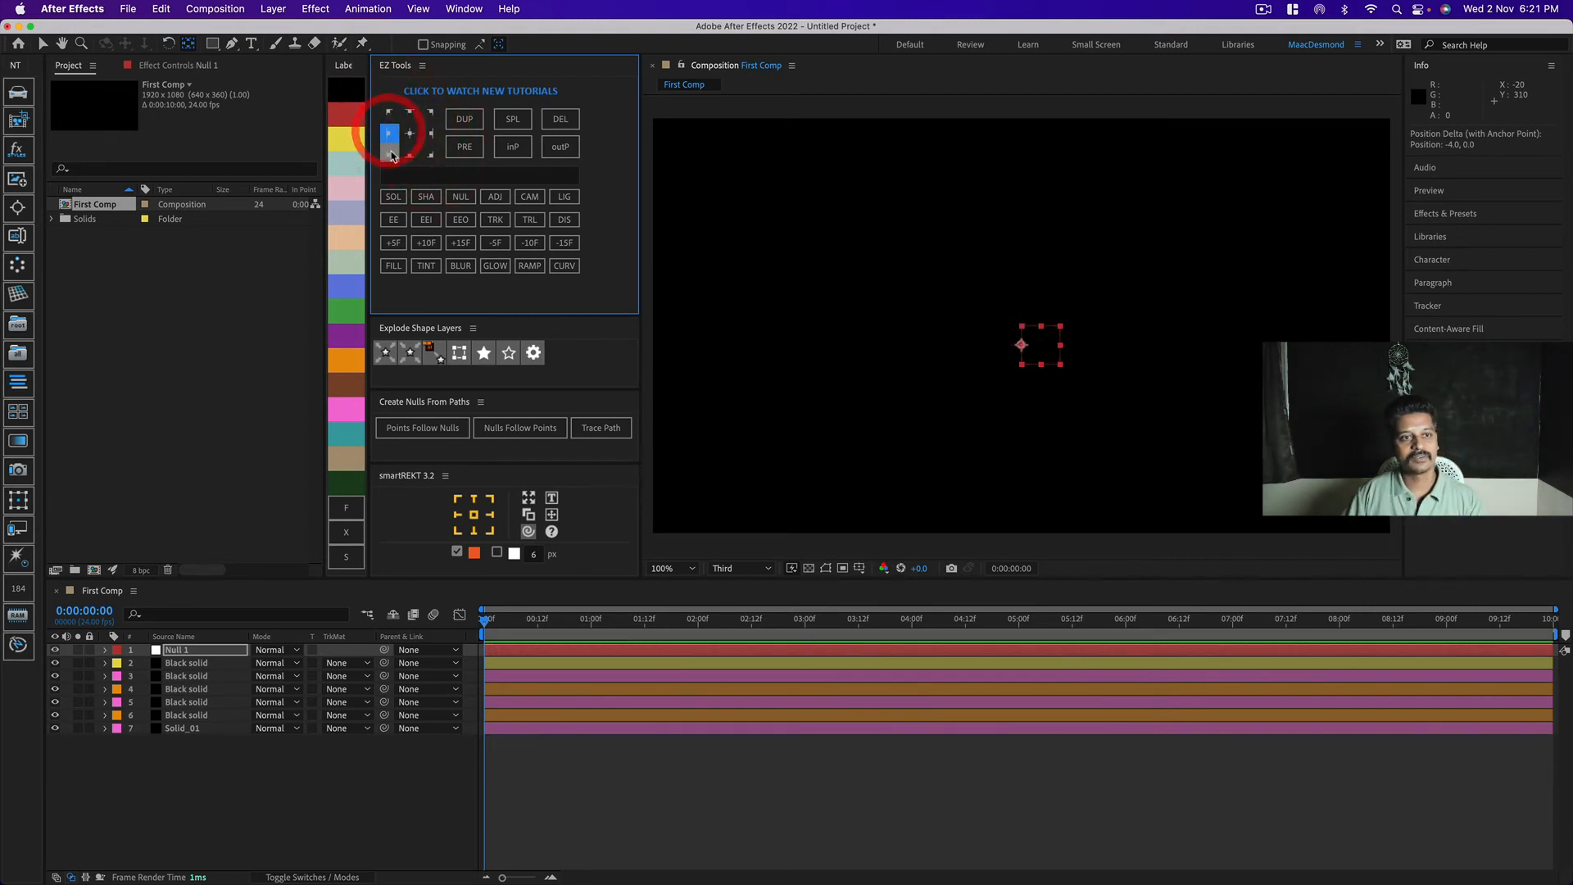
click(392, 152)
click(410, 133)
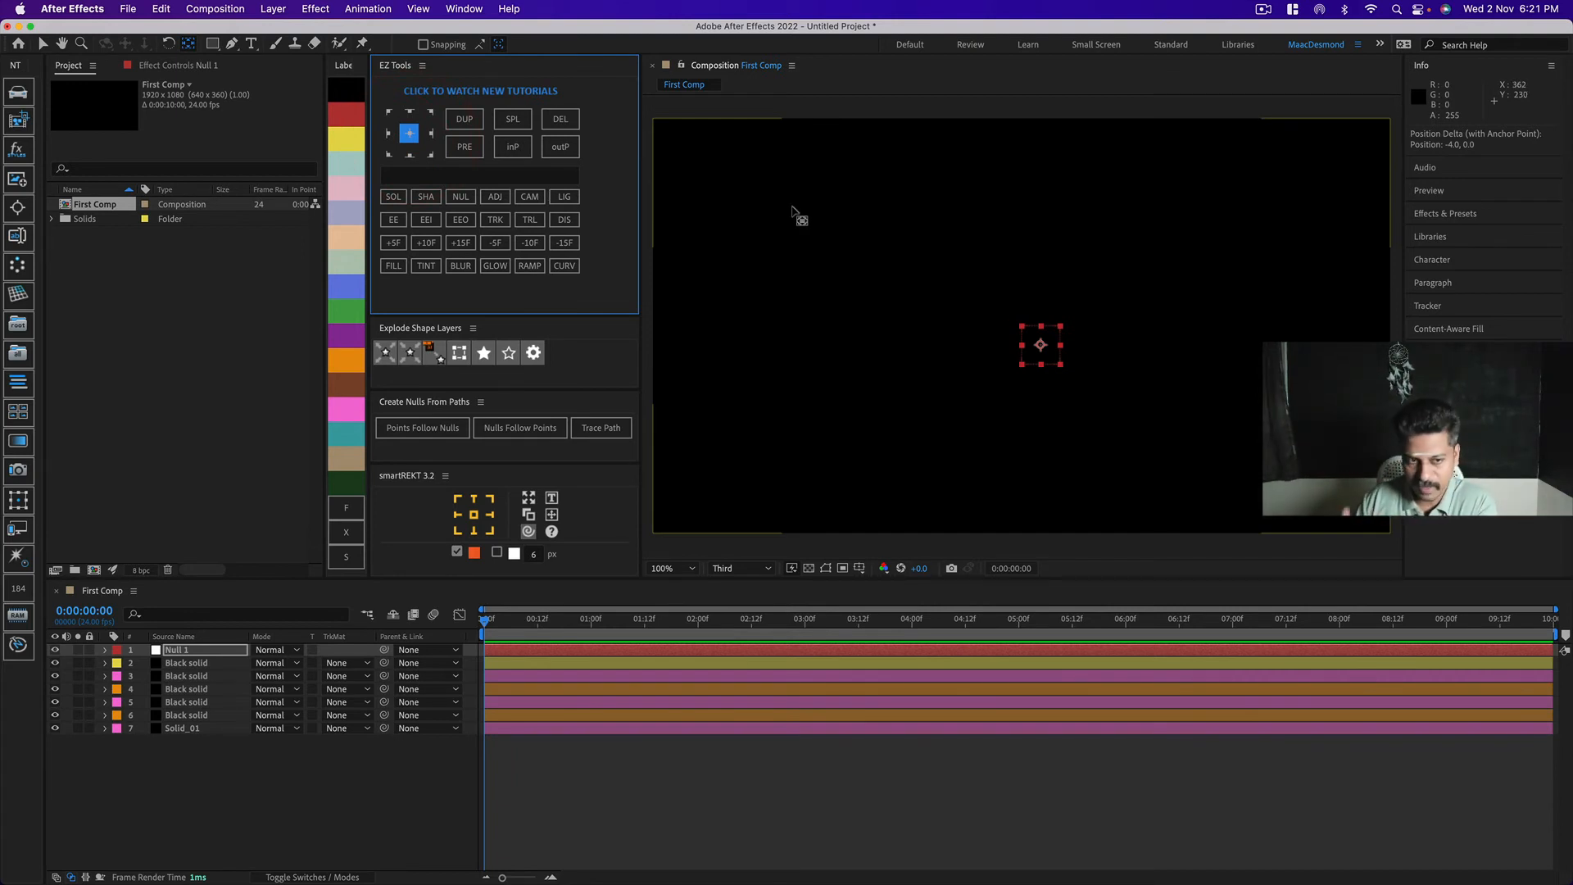
Open the Rubberize_It script as a floating window, move it clear of the null, and close it.
click(479, 11)
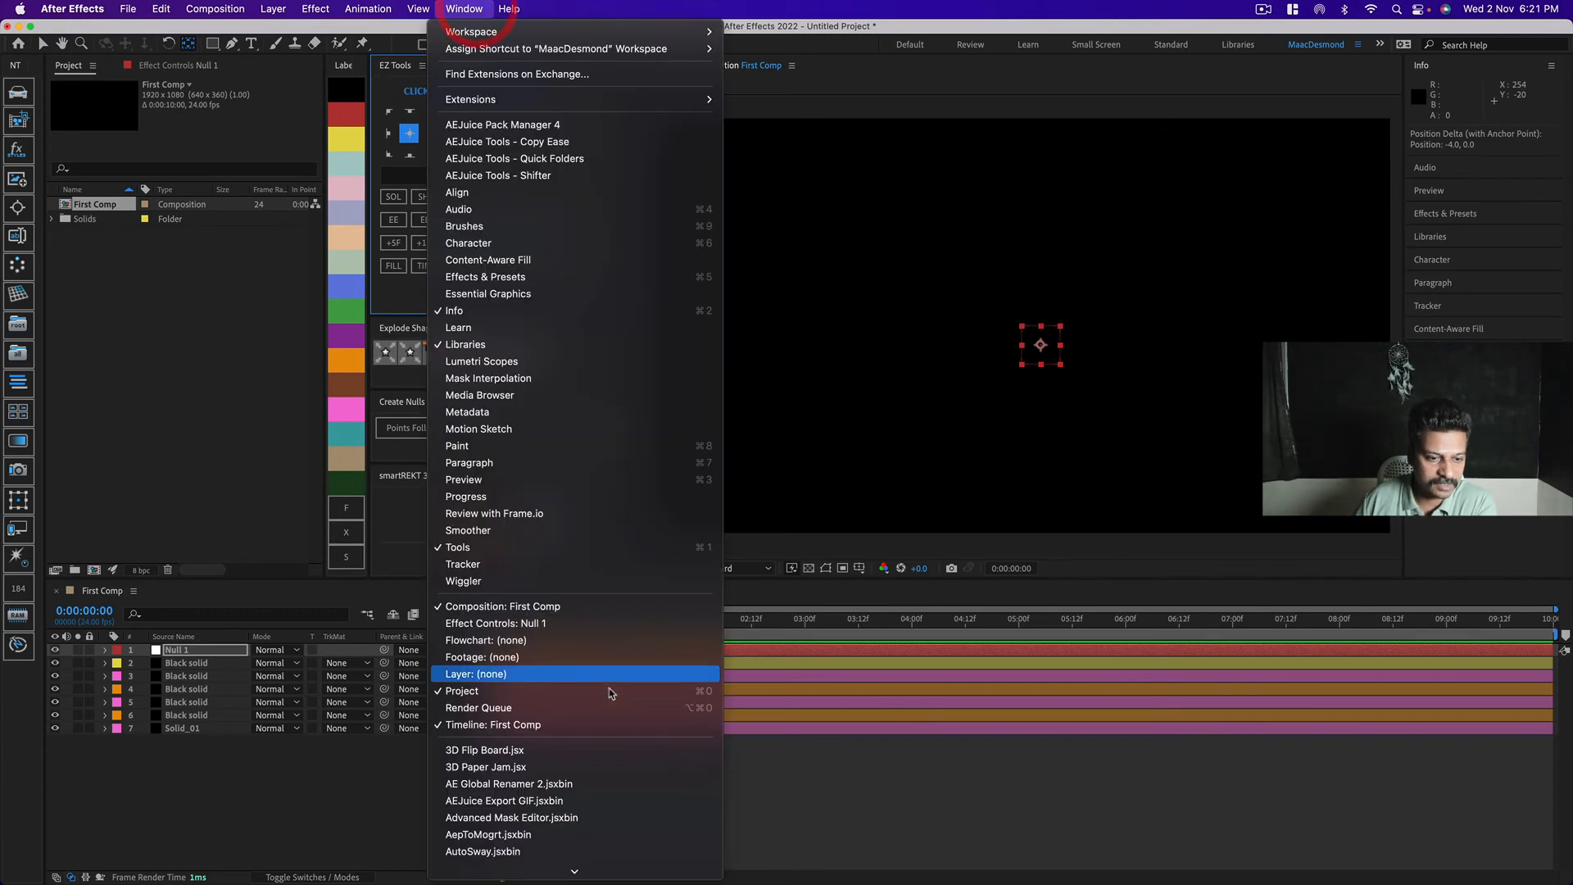
scroll(610, 694, down, 10)
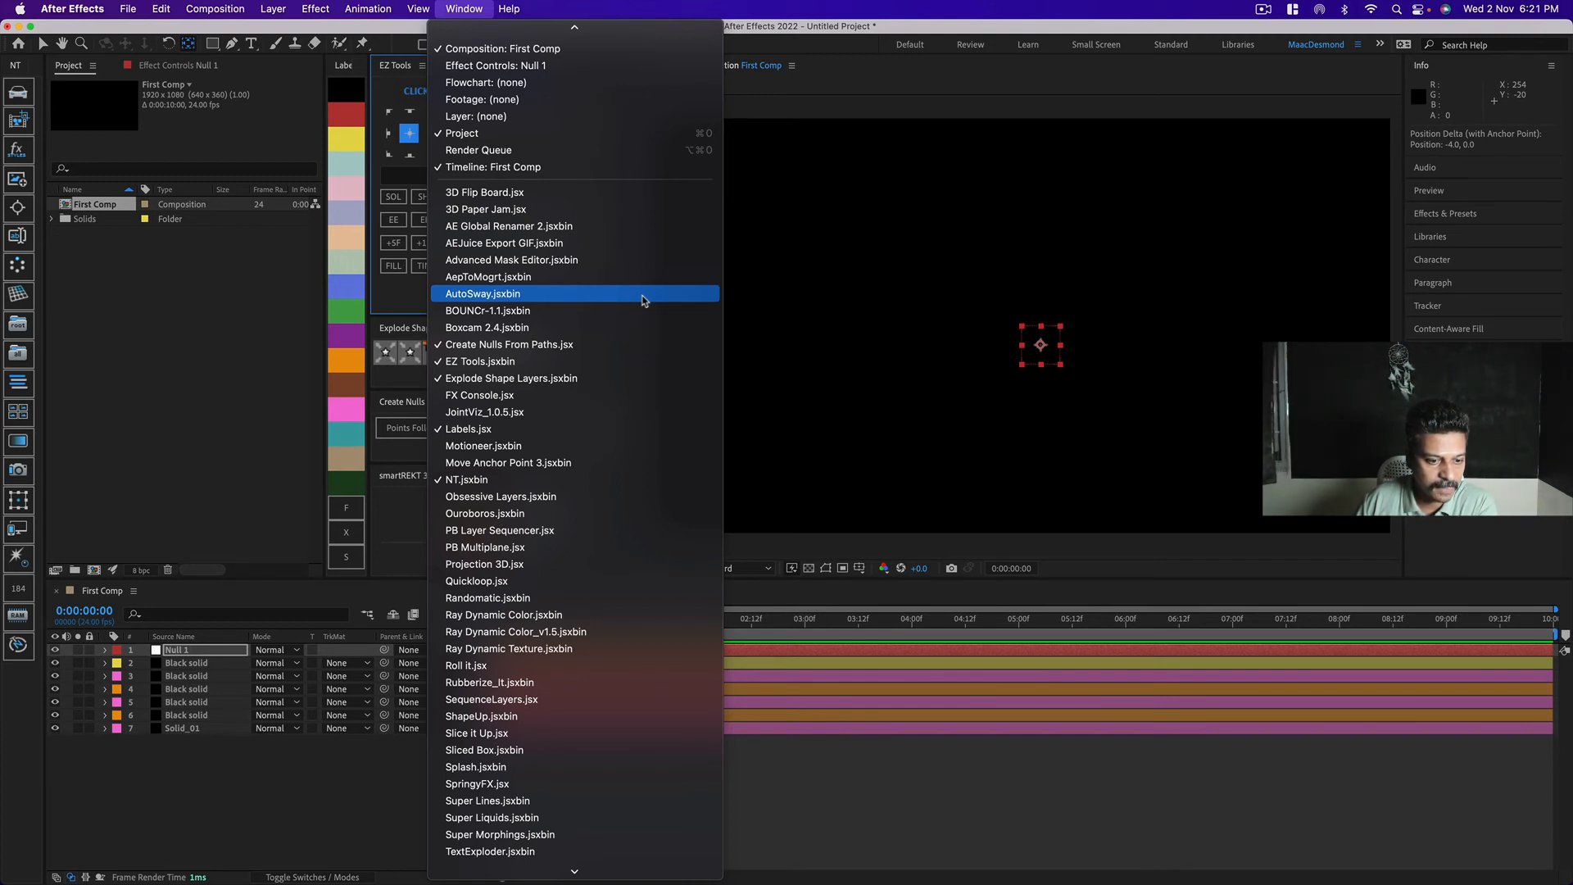
click(636, 682)
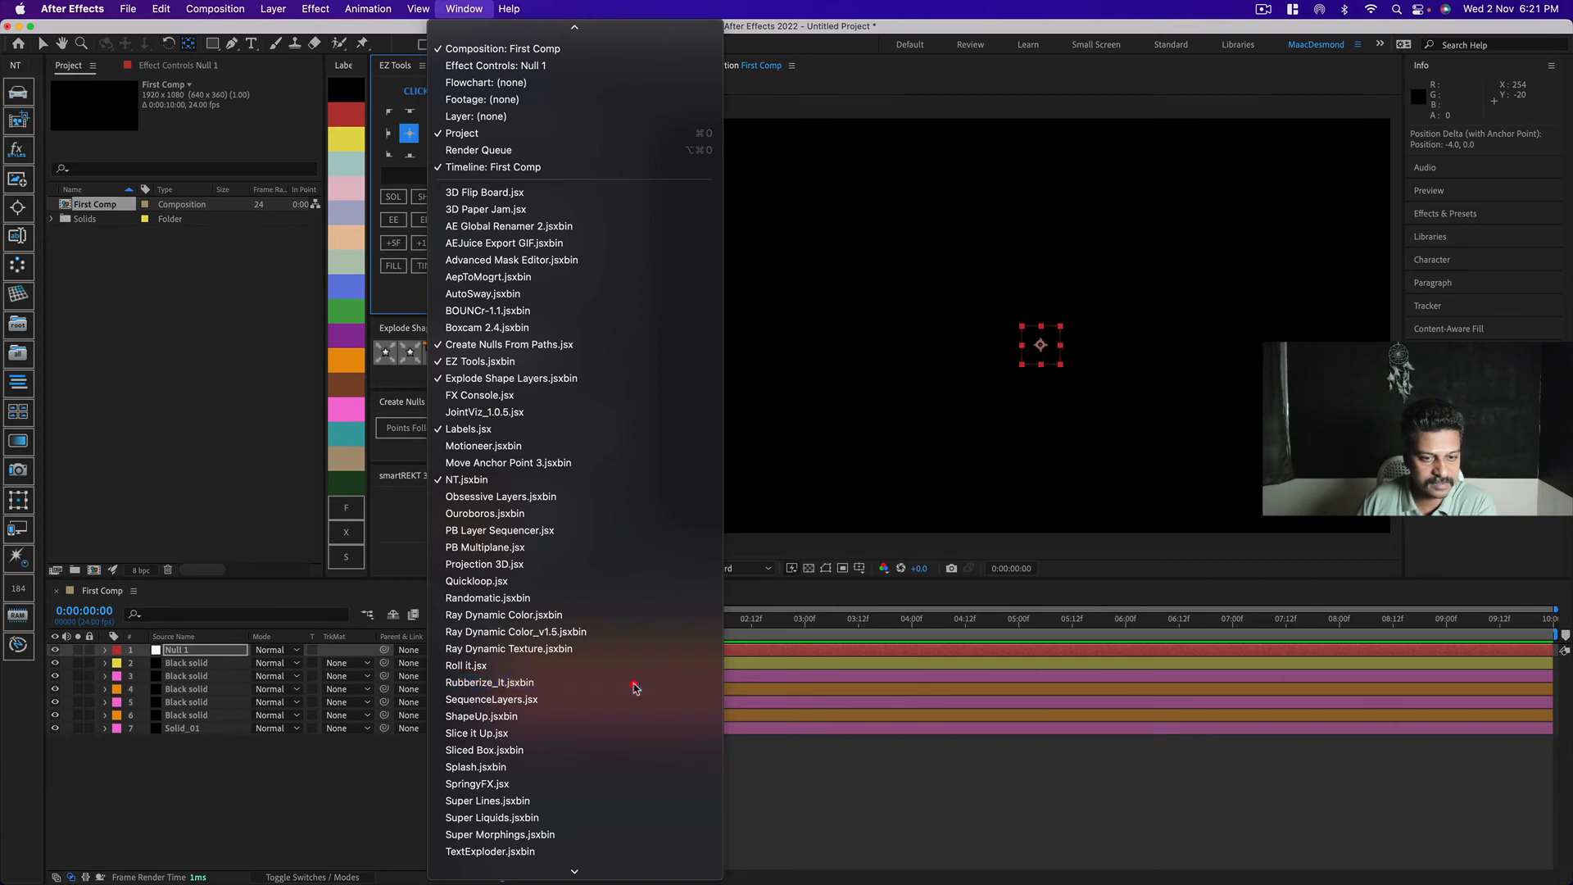
drag(871, 368, 1251, 191)
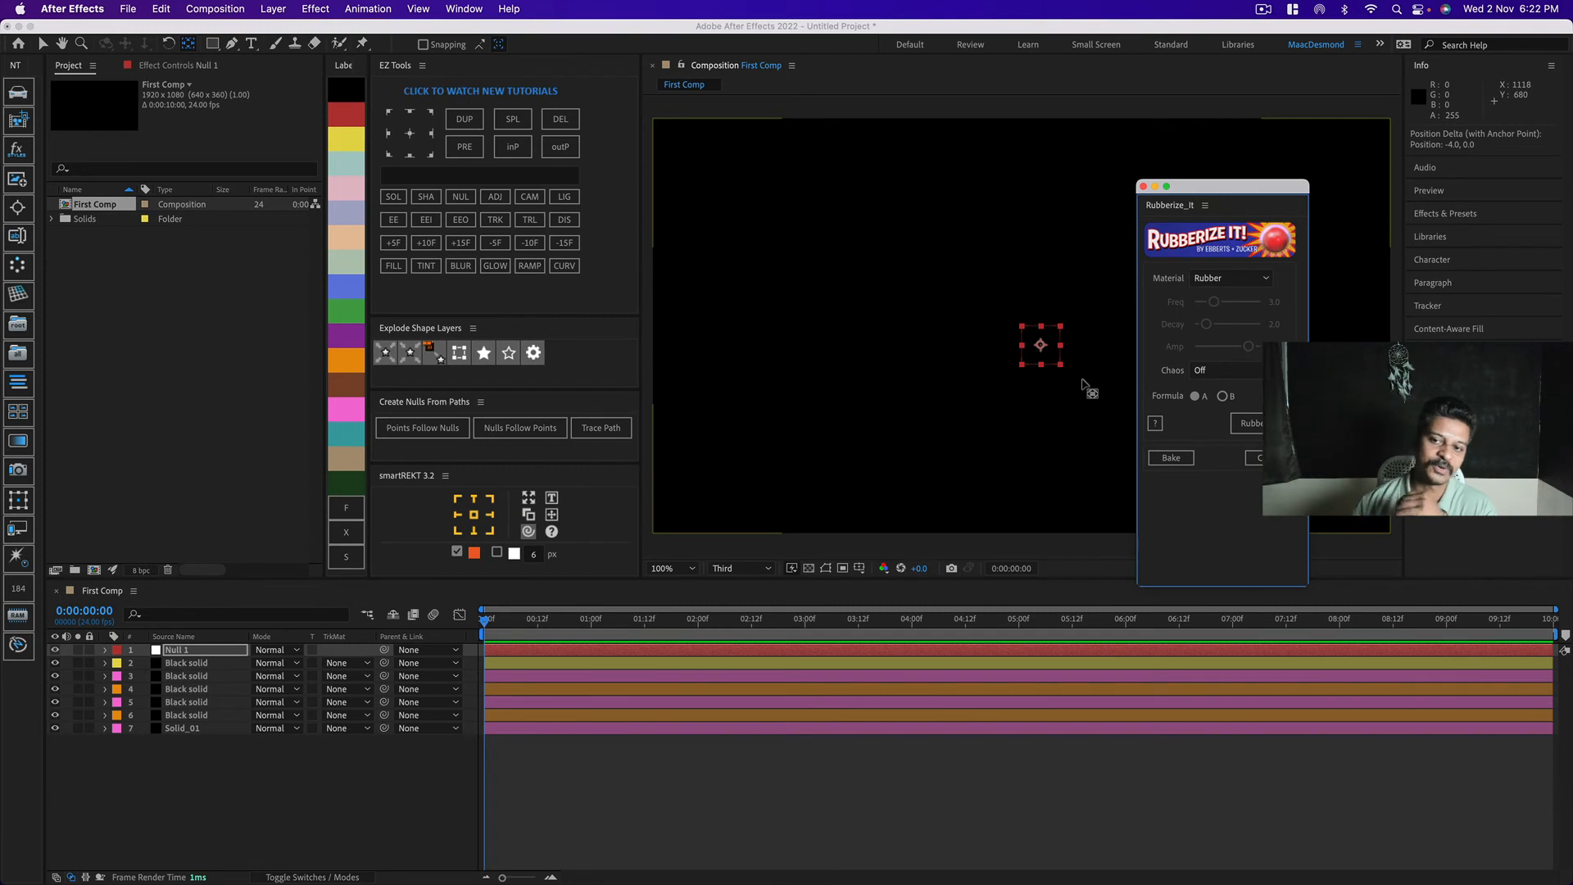
click(1144, 187)
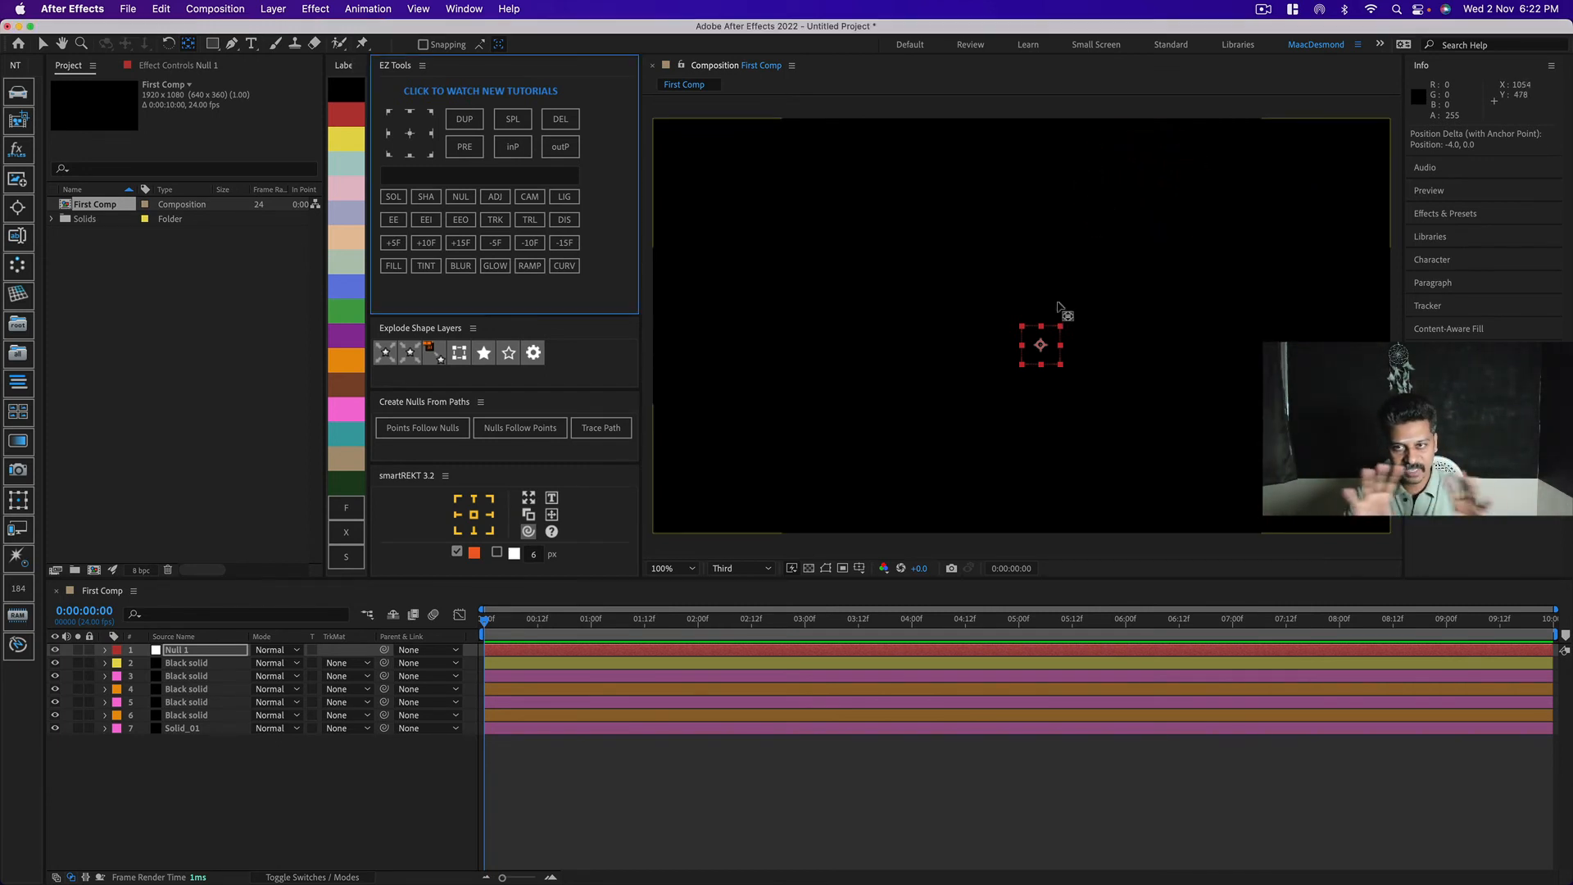